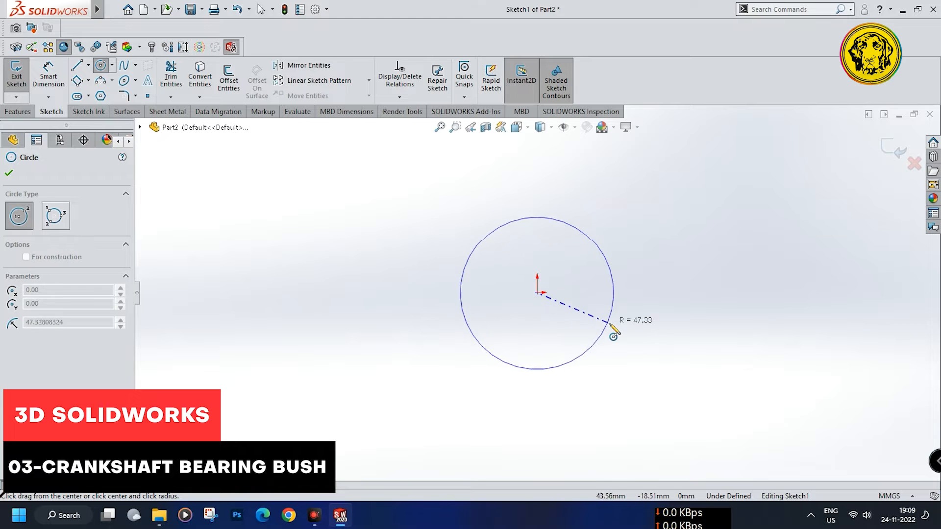
Dimension the diameter of the circle centred on the origin as 16 mm.
{"action": "left_click", "coordinate": [49, 74]}
{"action": "left_click", "coordinate": [571, 370]}
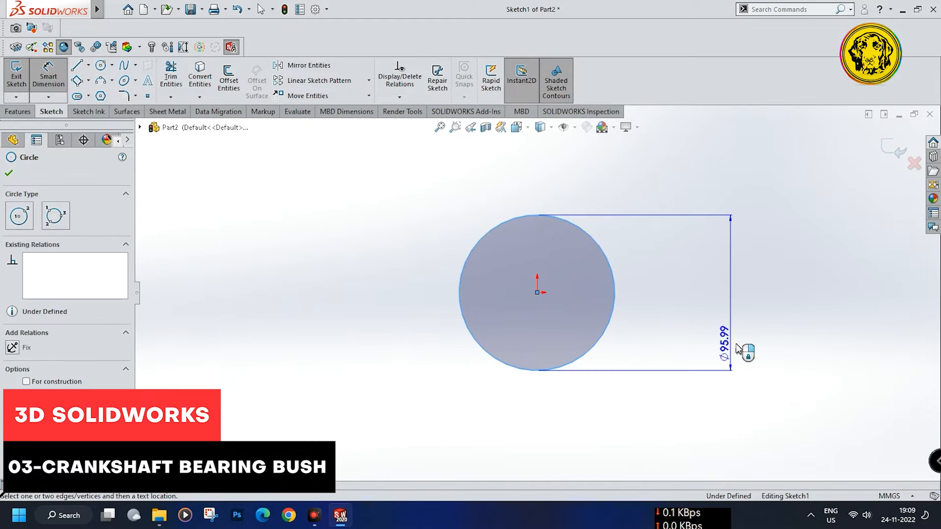
{"action": "left_click", "coordinate": [741, 339]}
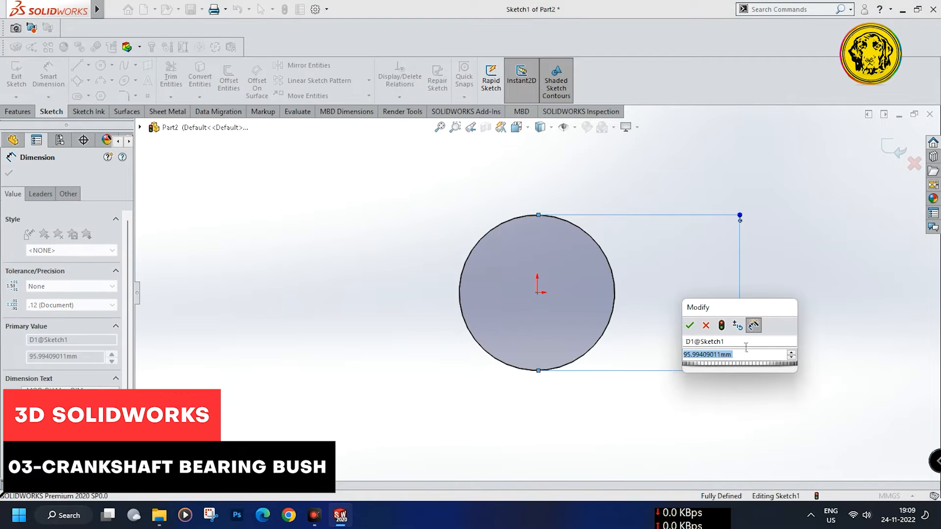
{"action": "type", "text": "16"}
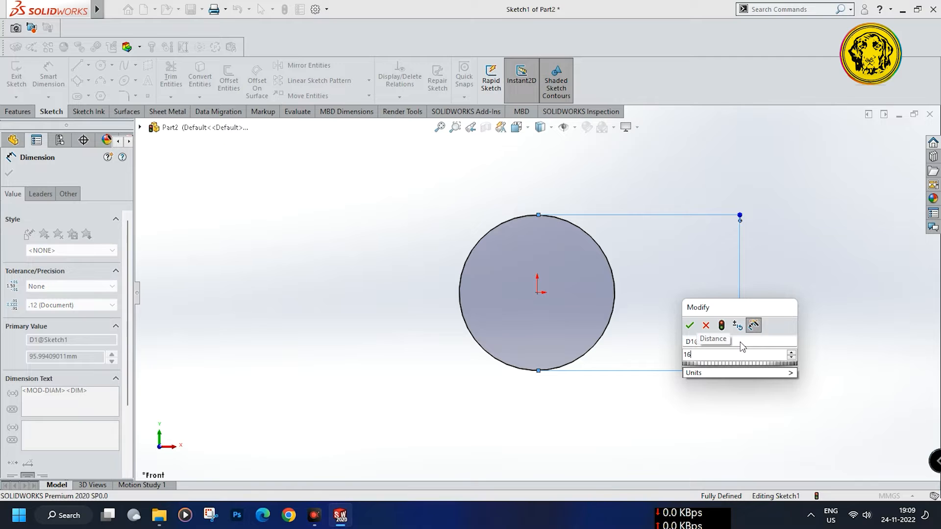
{"action": "key", "text": "Return"}
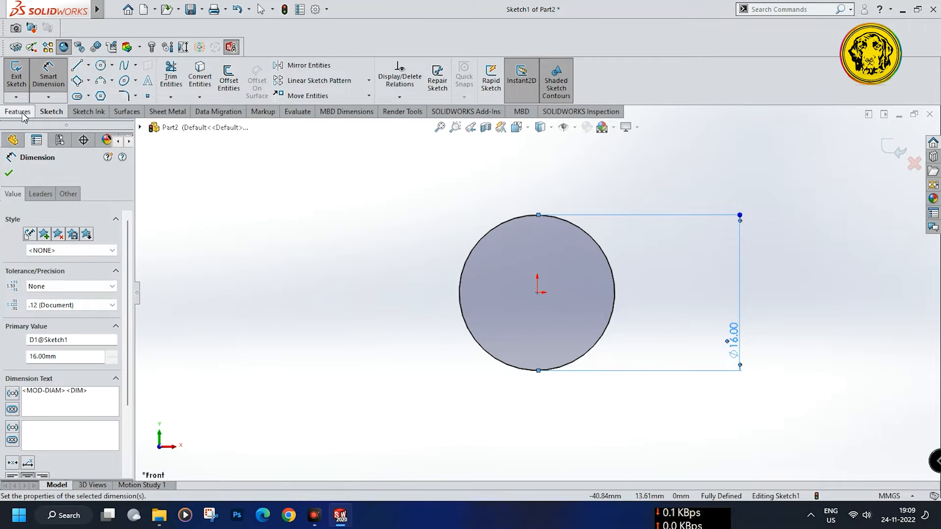
Extrude the 16 mm circle as a solid boss with a blind depth of 15 mm.
{"action": "left_click", "coordinate": [17, 78]}
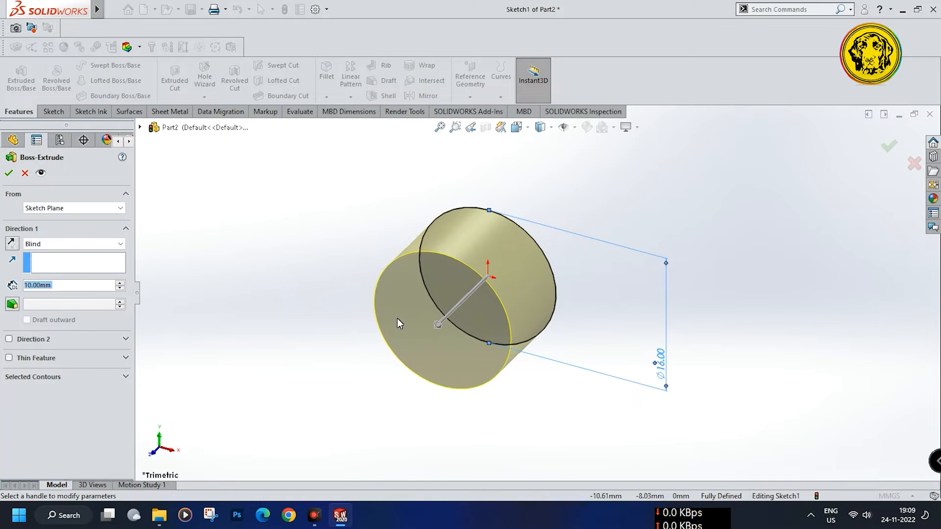
{"action": "type", "text": "15"}
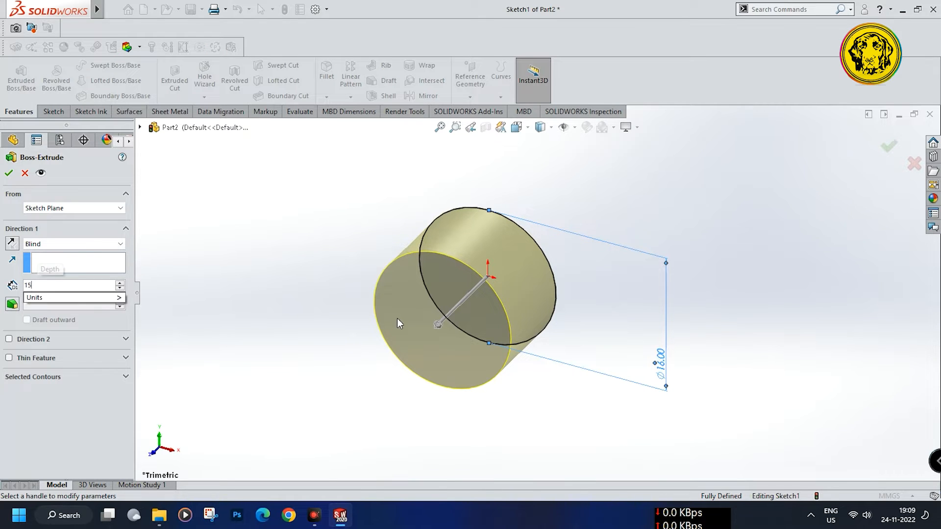
{"action": "key", "text": "Return"}
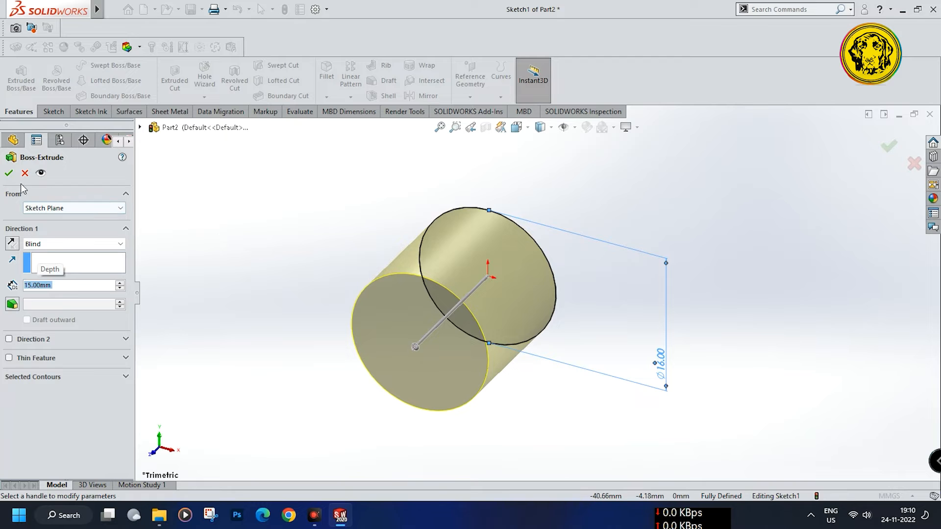
{"action": "left_click", "coordinate": [9, 173]}
Start a sketch on the cylinder's front end face and draw an origin-centred circle about 20 mm in diameter, extending beyond the face.
{"action": "left_click", "coordinate": [418, 345]}
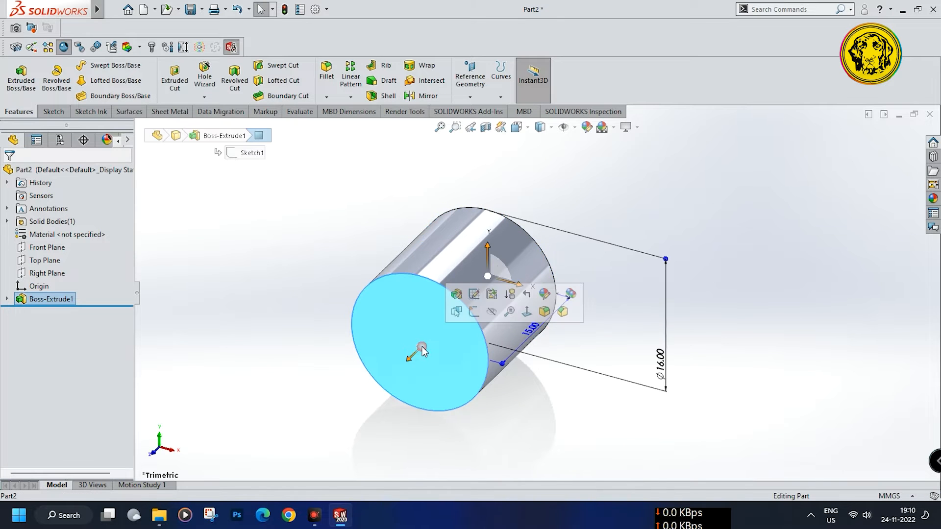
{"action": "left_click", "coordinate": [474, 313]}
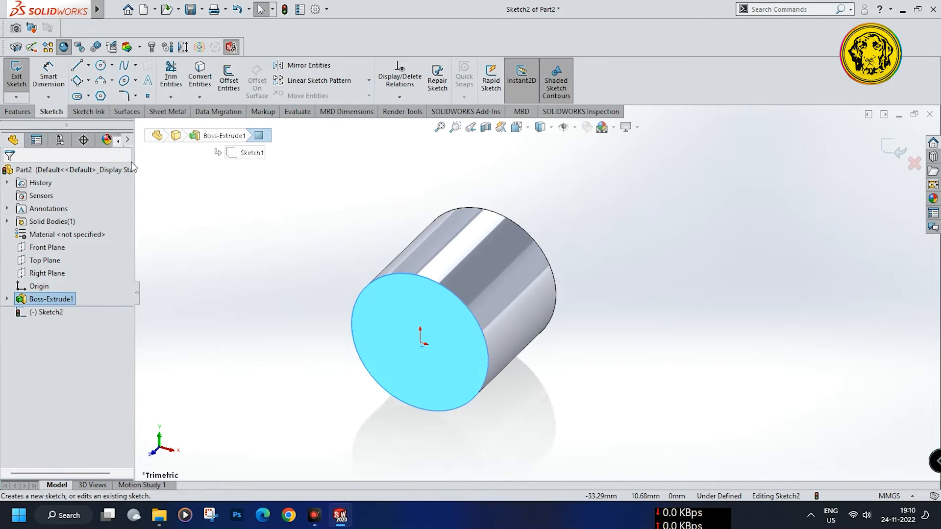
{"action": "left_click", "coordinate": [100, 66]}
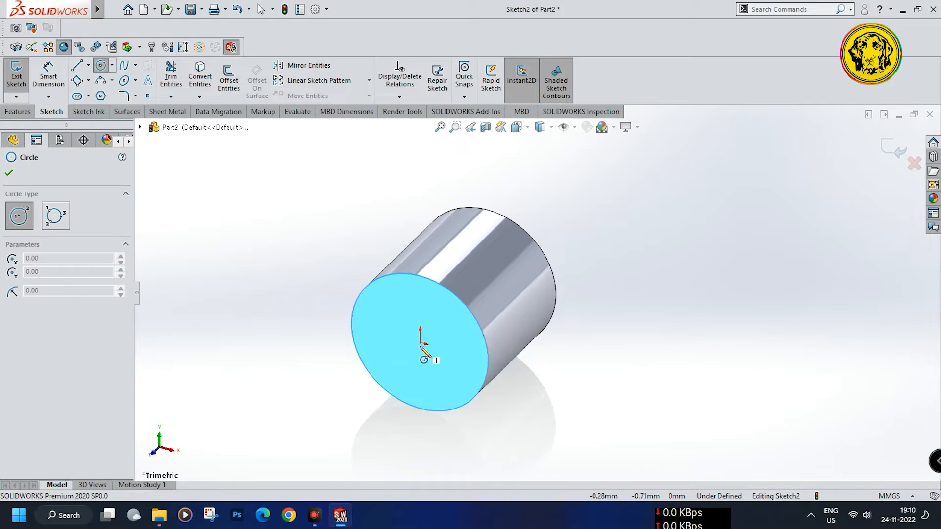
{"action": "left_click", "coordinate": [420, 342]}
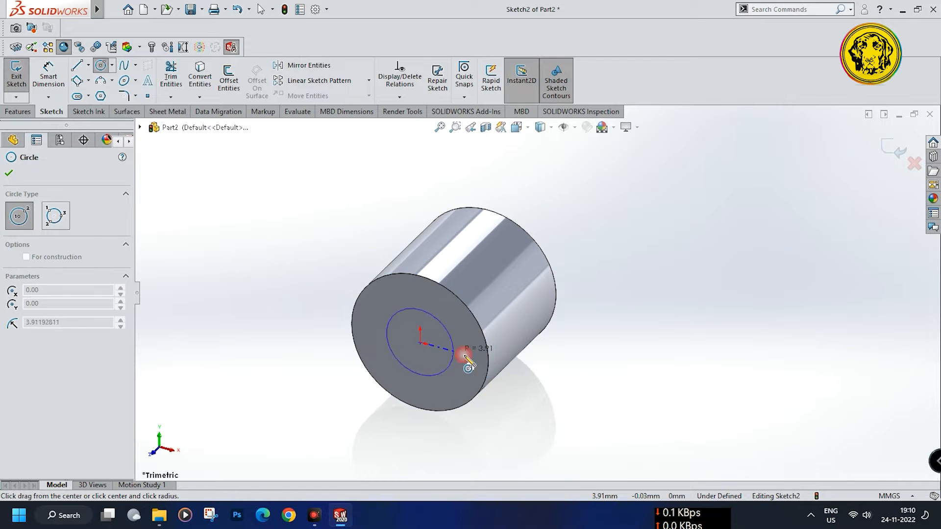
{"action": "left_click", "coordinate": [506, 368]}
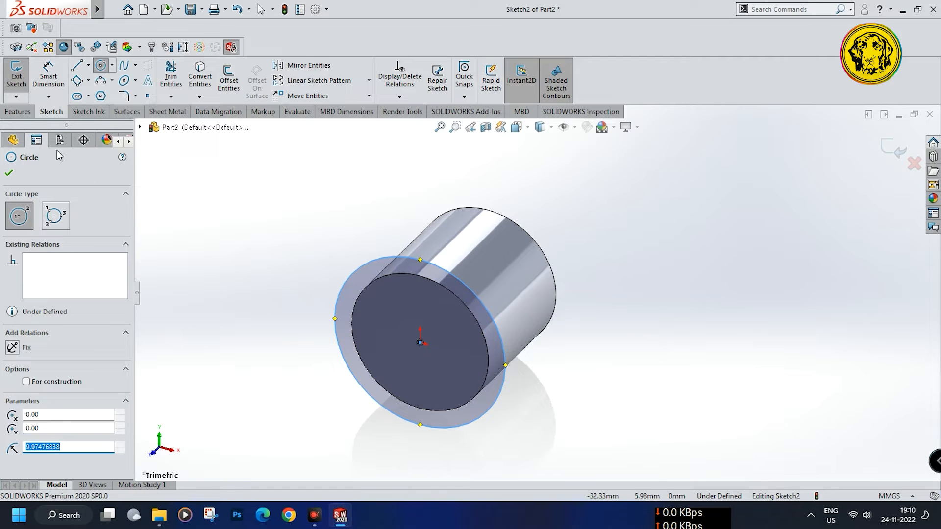
Dimension the new circle around the cylinder's end face with a diameter of 20 mm.
{"action": "left_click", "coordinate": [48, 73]}
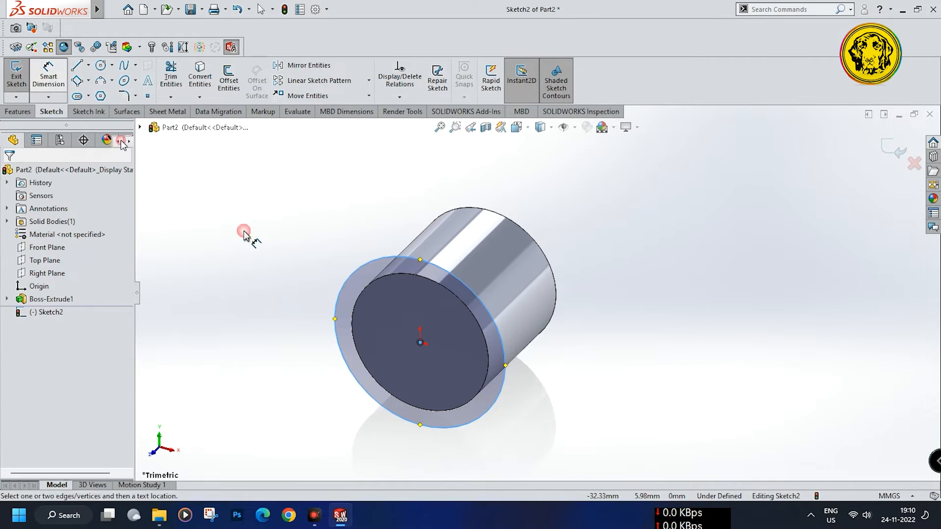
{"action": "left_click", "coordinate": [502, 407]}
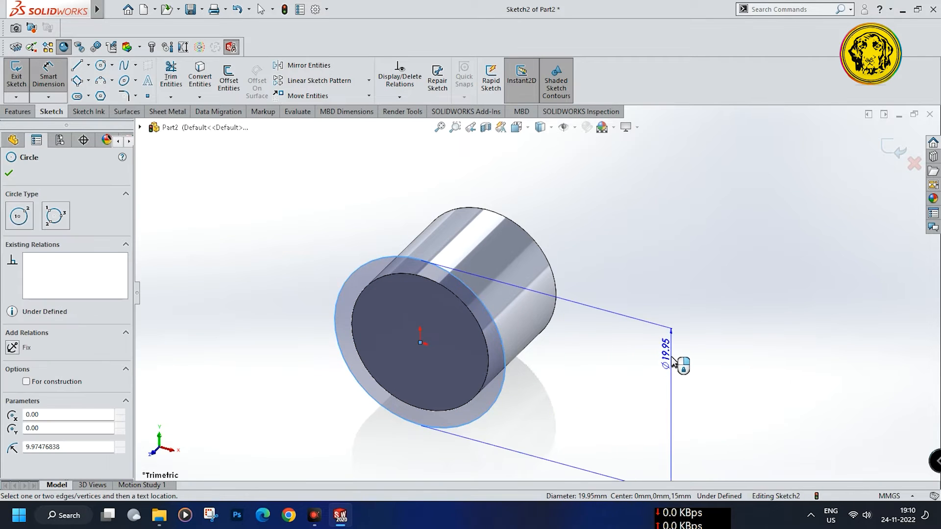
{"action": "key", "text": "ctrl+8"}
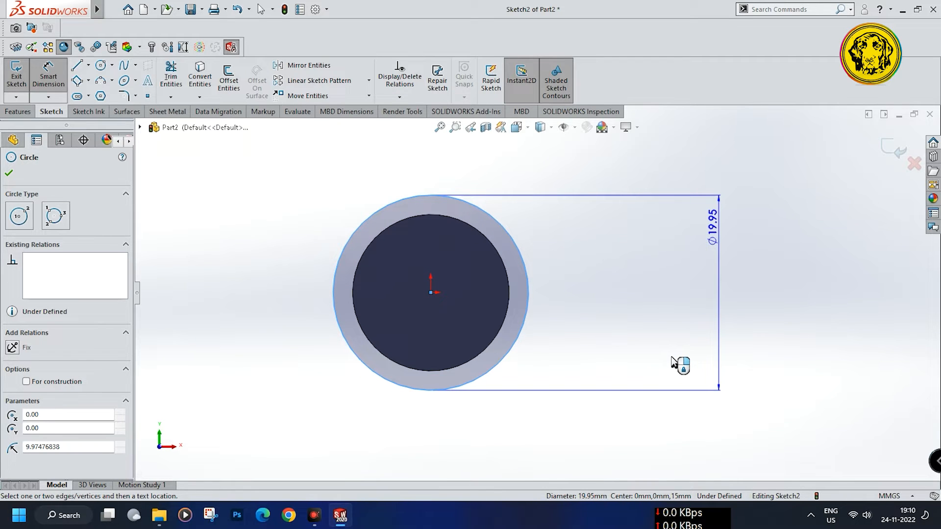
{"action": "left_click", "coordinate": [657, 338]}
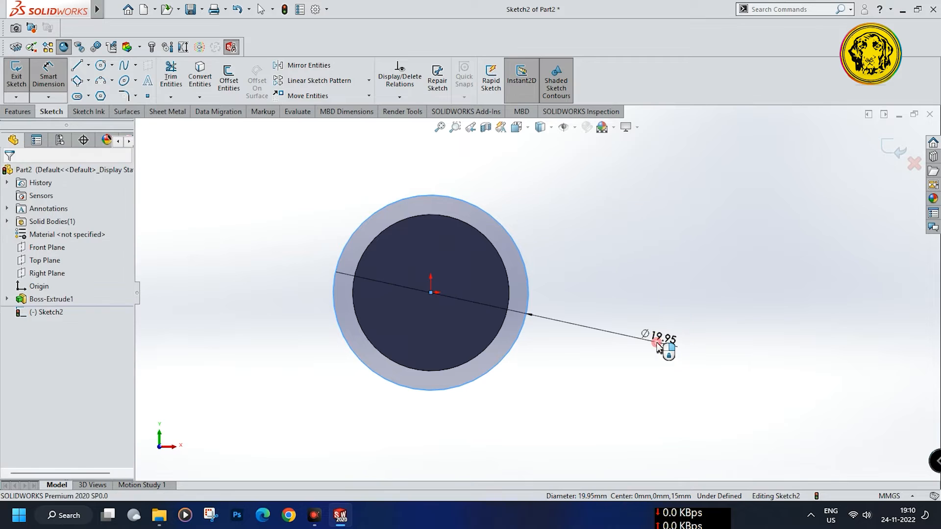
{"action": "type", "text": "20"}
{"action": "key", "text": "Return"}
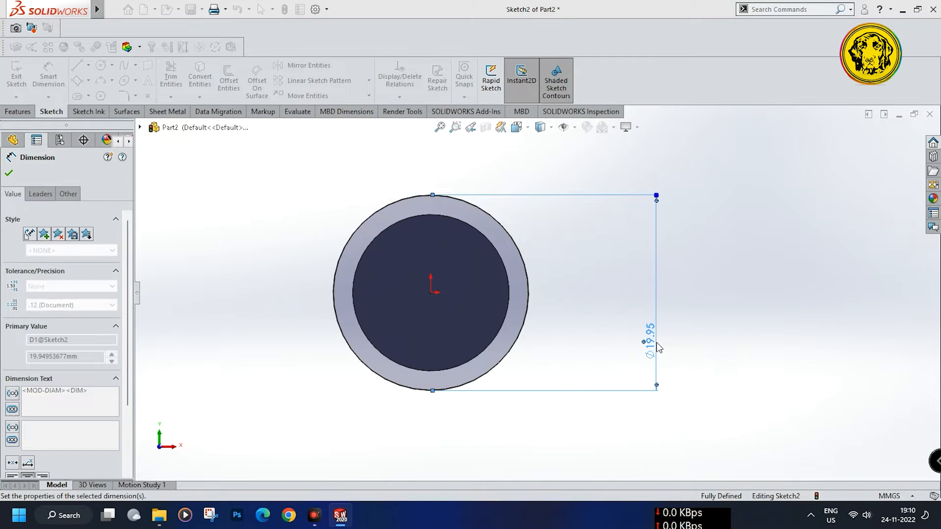
Extrude the 20 mm circle 2.5 mm blind, merged with the cylinder, to form the flange.
{"action": "left_click", "coordinate": [17, 111]}
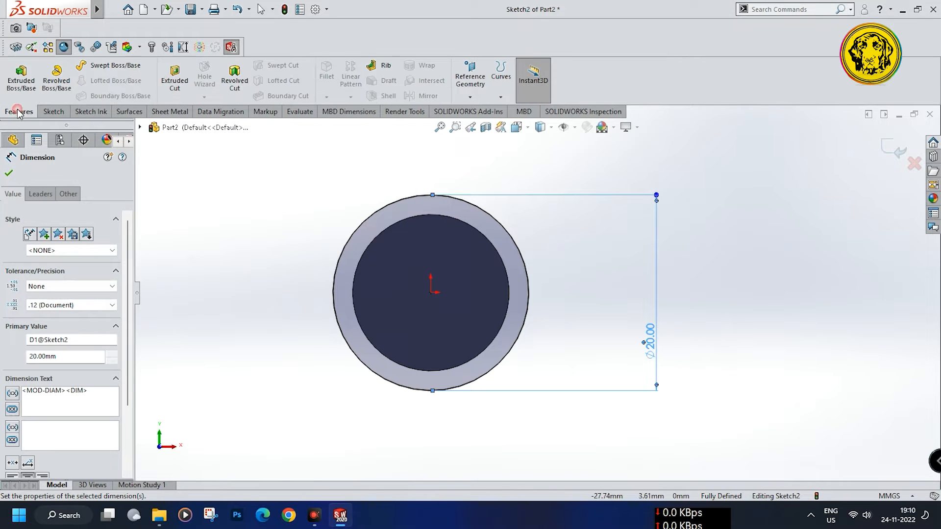
{"action": "left_click", "coordinate": [20, 81]}
{"action": "type", "text": "2.5"}
{"action": "key", "text": "Return"}
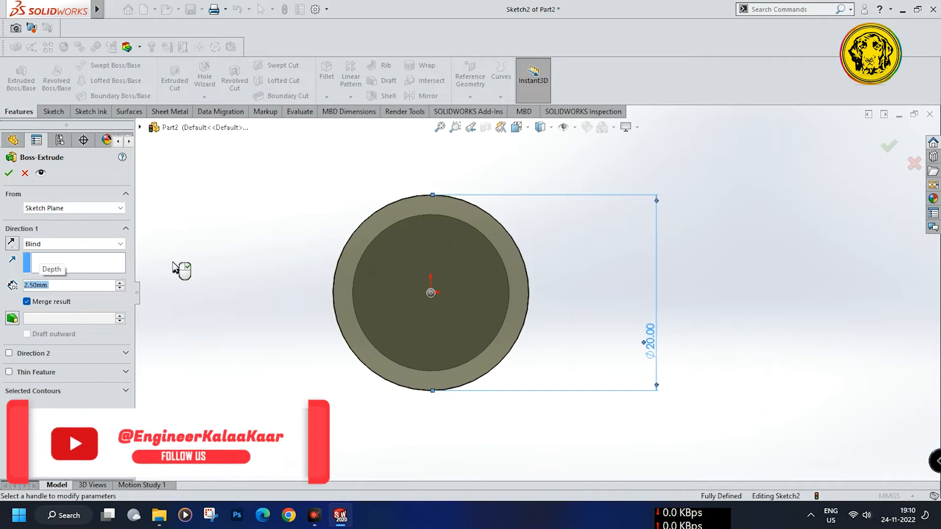
{"action": "left_click", "coordinate": [9, 180]}
{"action": "middle_click_drag", "start_coordinate": [269, 364], "coordinate": [216, 340]}
{"action": "key", "text": "Escape"}
Fillet the flange's outer face edge and the free end edge of the 16 mm cylinder with a 0.5 mm radius.
{"action": "middle_click_drag", "start_coordinate": [328, 389], "coordinate": [260, 266]}
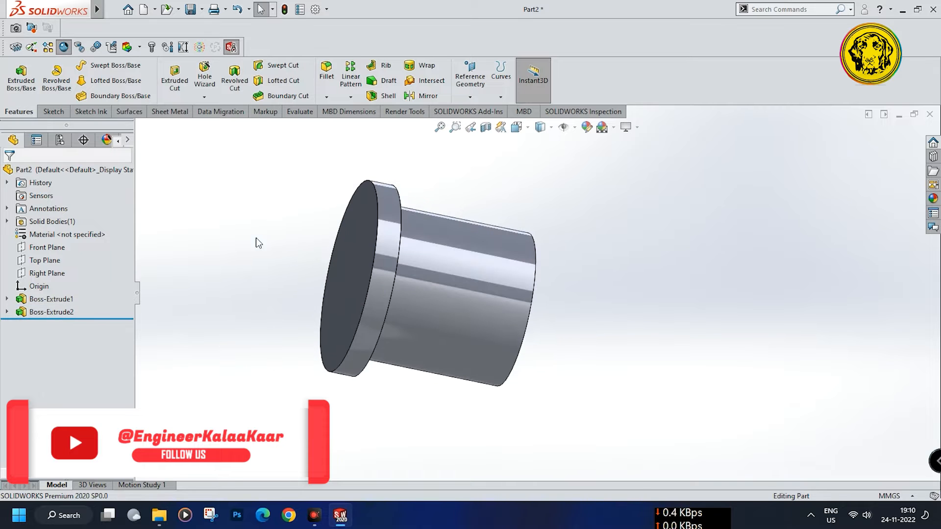
{"action": "left_click", "coordinate": [327, 81]}
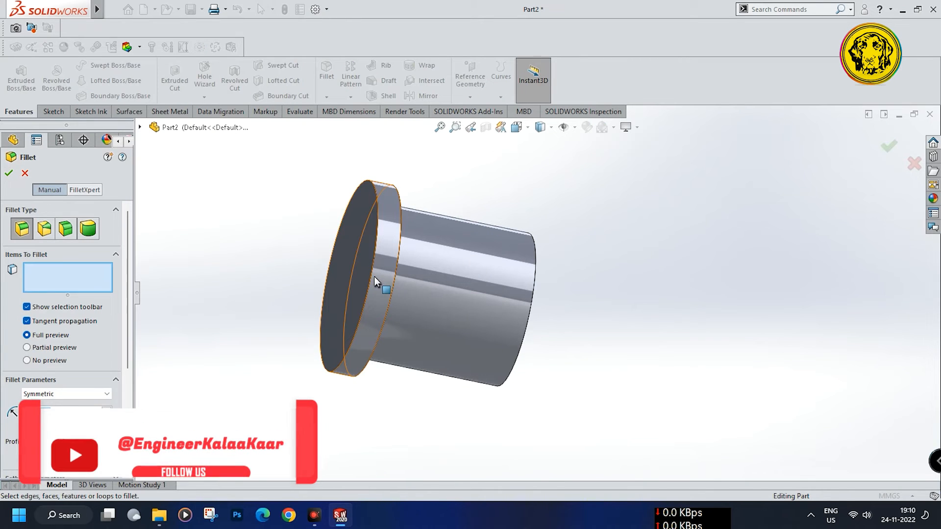
{"action": "type", "text": "."}
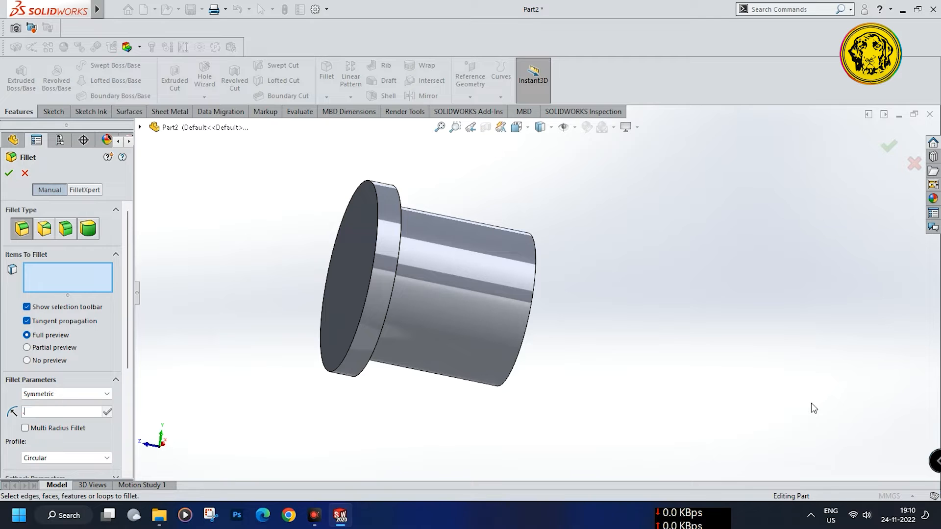
{"action": "type", "text": "5"}
{"action": "key", "text": "Return"}
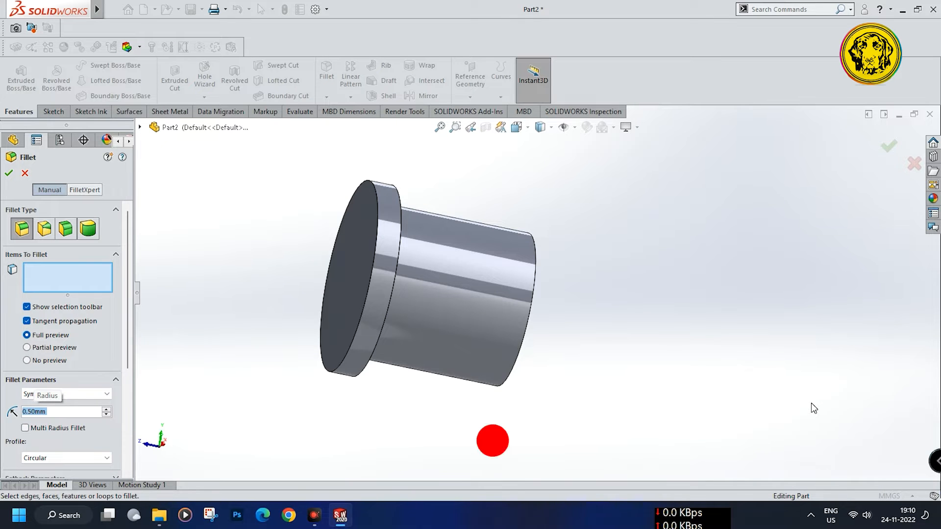
{"action": "scroll", "coordinate": [810, 403], "scroll_direction": "down", "scroll_amount": 3}
{"action": "scroll", "coordinate": [187, 254], "scroll_direction": "up", "scroll_amount": 4}
{"action": "scroll", "coordinate": [303, 289], "scroll_direction": "down", "scroll_amount": 3}
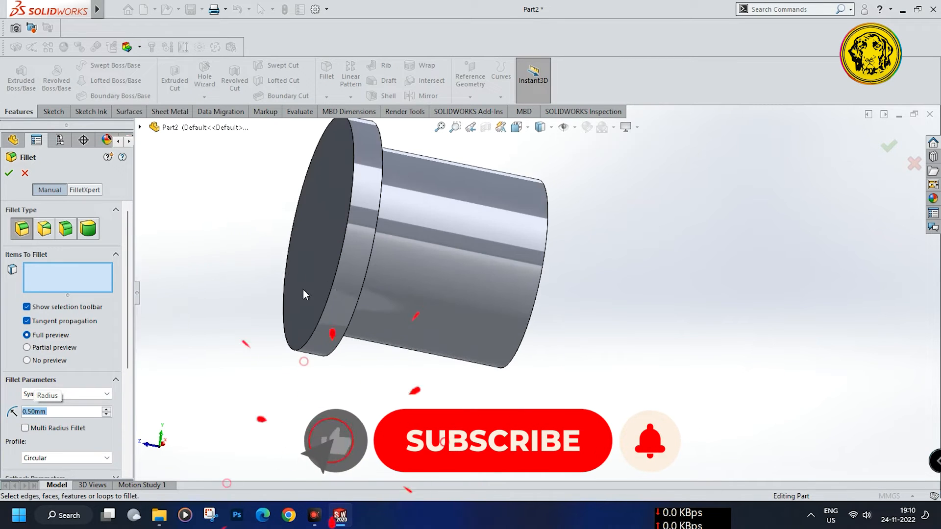
{"action": "left_click", "coordinate": [332, 284]}
{"action": "middle_click_drag", "start_coordinate": [407, 304], "coordinate": [351, 307]}
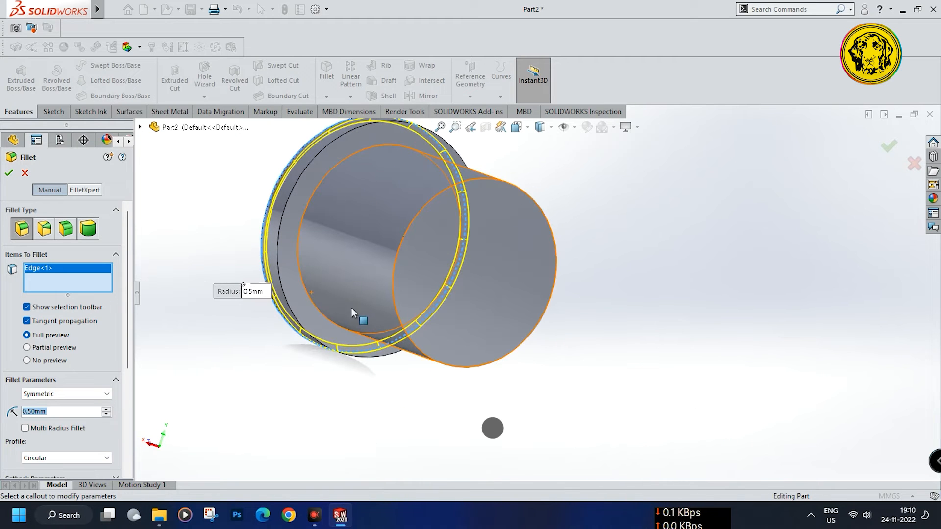
{"action": "left_click", "coordinate": [395, 293]}
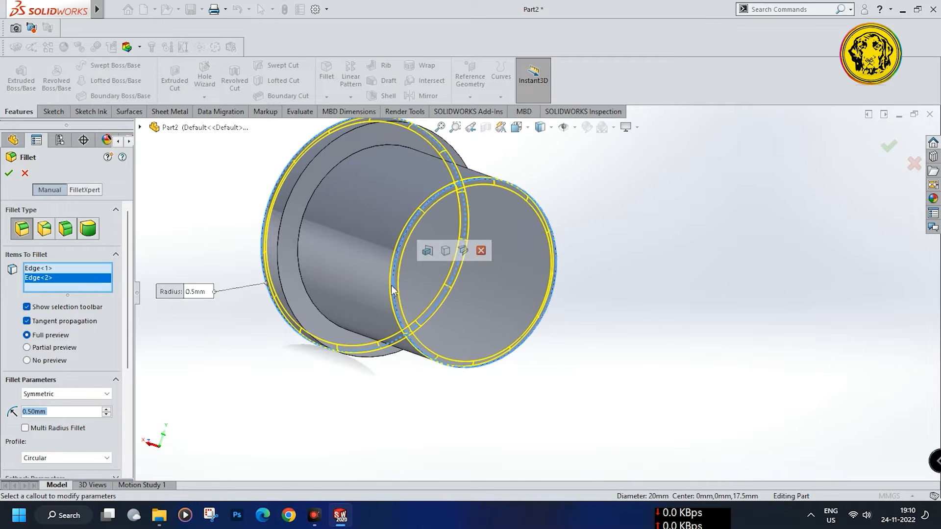
{"action": "left_click", "coordinate": [8, 174]}
Start a sketch on the flange's outer face and draw a circle about 13.5 mm in diameter centred on the origin.
{"action": "scroll", "coordinate": [257, 283], "scroll_direction": "up", "scroll_amount": 3}
{"action": "middle_click_drag", "start_coordinate": [257, 284], "coordinate": [382, 317]}
{"action": "scroll", "coordinate": [399, 277], "scroll_direction": "up", "scroll_amount": 3}
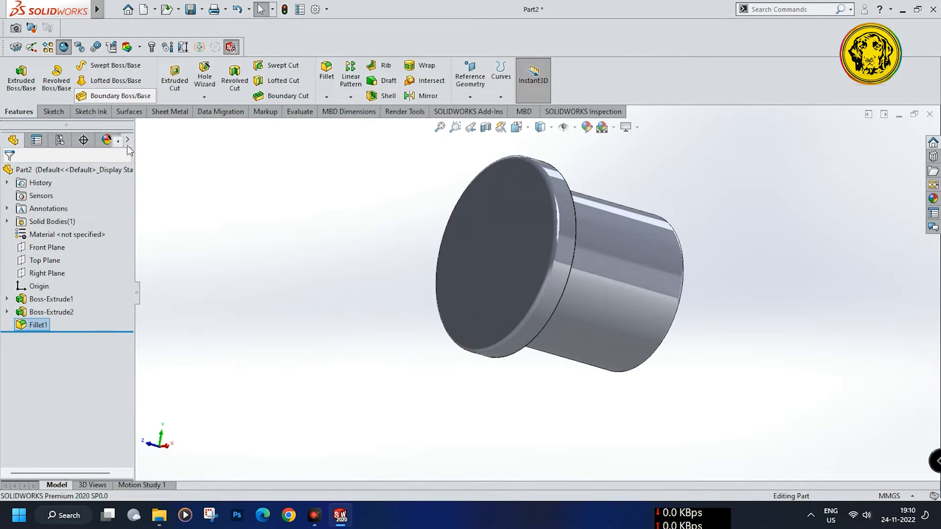
{"action": "right_click", "coordinate": [494, 263]}
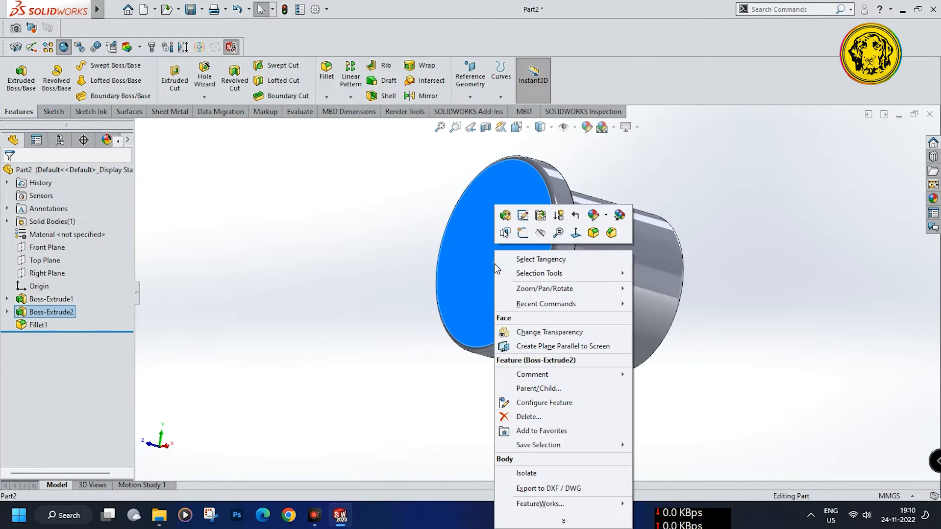
{"action": "left_click", "coordinate": [521, 234]}
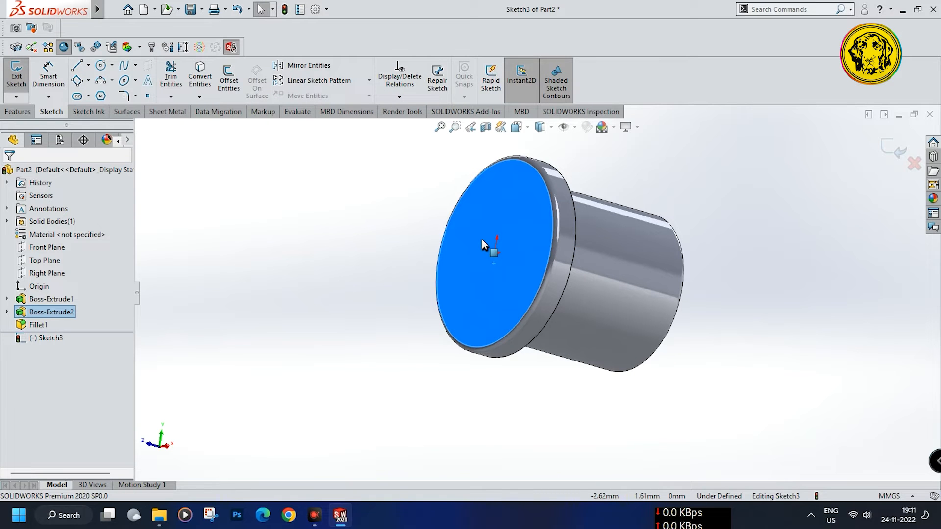
{"action": "key", "text": "ctrl+8"}
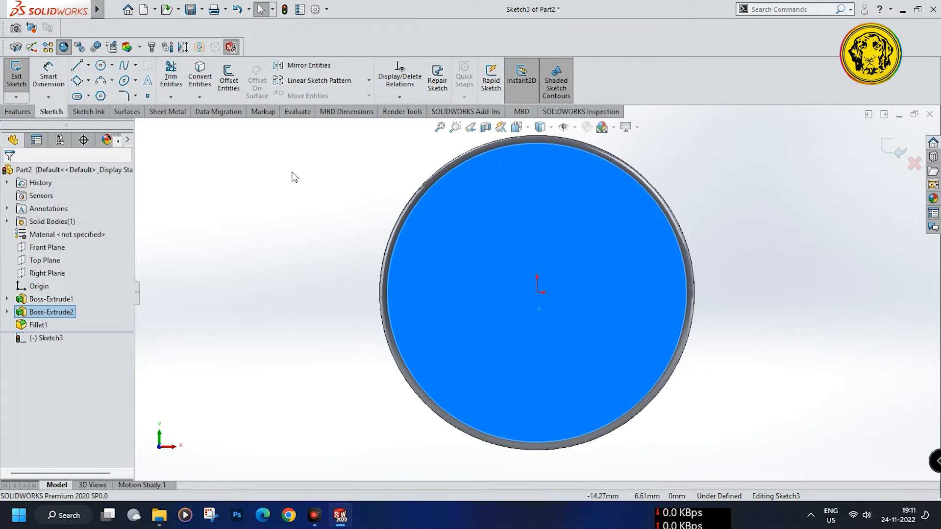
{"action": "left_click", "coordinate": [100, 65]}
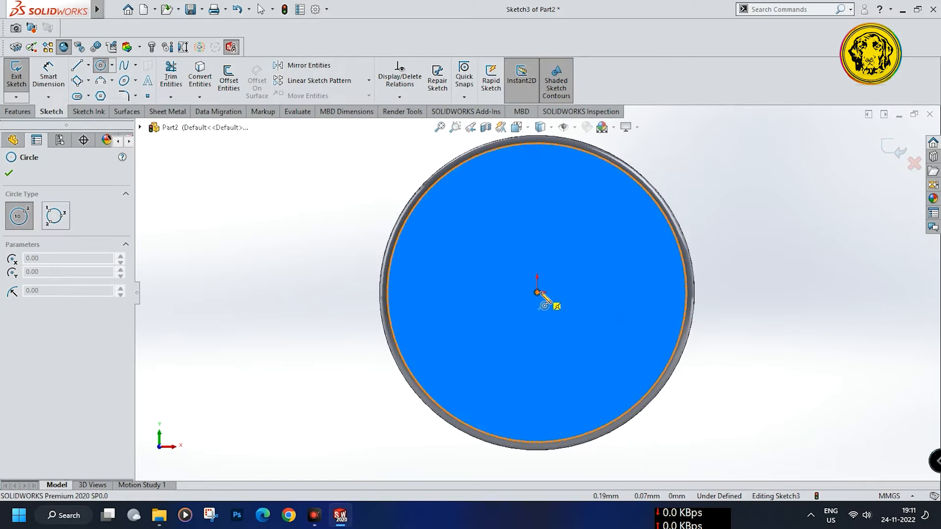
{"action": "left_click", "coordinate": [537, 292]}
{"action": "left_click", "coordinate": [642, 311]}
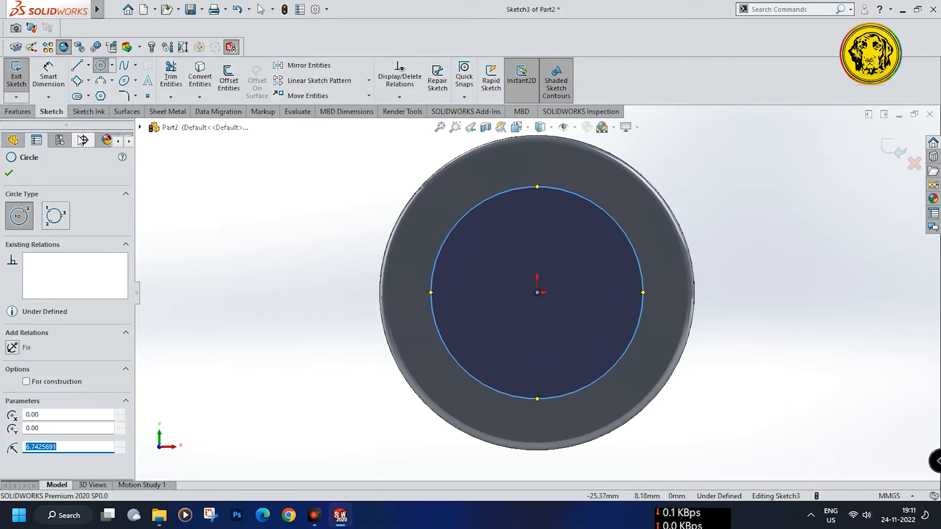
Set the diameter of the circle on the flange face to 11 mm.
{"action": "left_click", "coordinate": [49, 79]}
{"action": "left_click", "coordinate": [600, 380]}
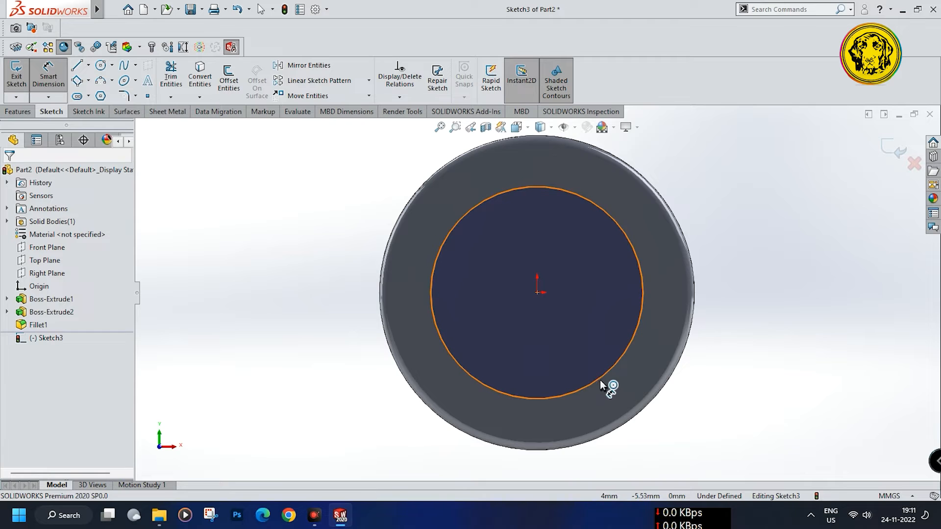
{"action": "left_click", "coordinate": [809, 371]}
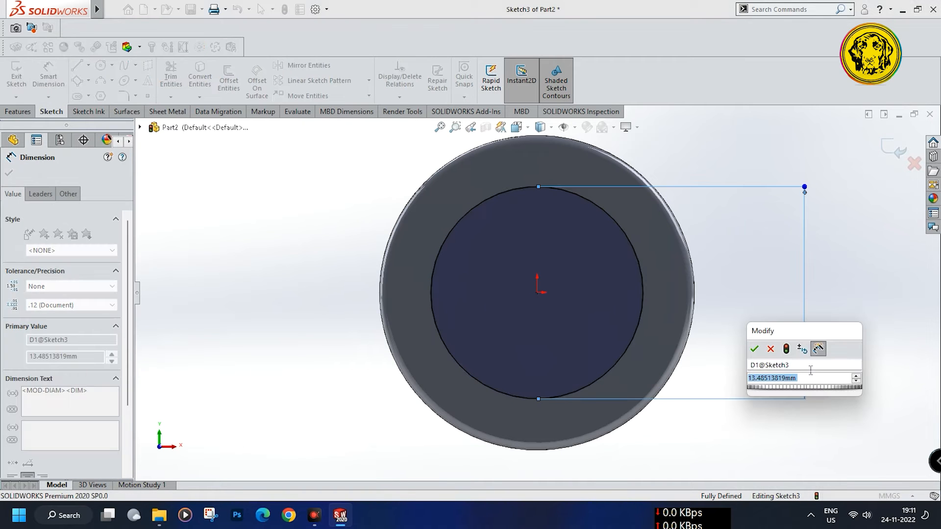
{"action": "type", "text": "11"}
{"action": "key", "text": "Return"}
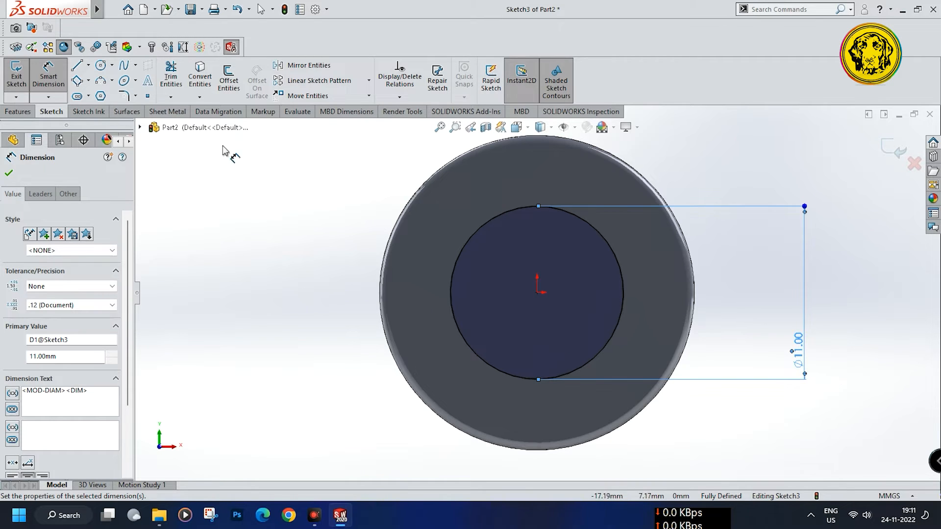
Cut the 11 mm circle Through All along the bush to open the central bore.
{"action": "left_click", "coordinate": [18, 111]}
{"action": "left_click", "coordinate": [174, 77]}
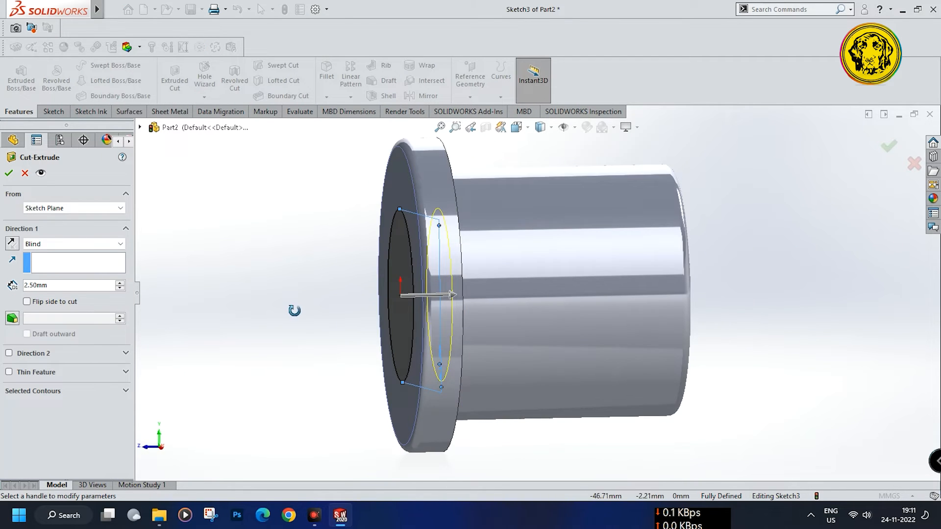
{"action": "left_click", "coordinate": [70, 244]}
{"action": "left_click", "coordinate": [70, 263]}
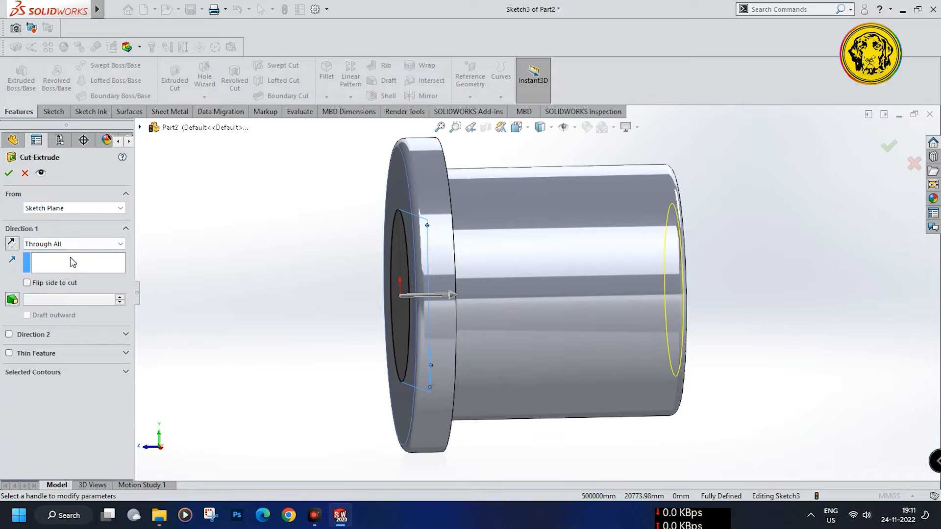
{"action": "left_click", "coordinate": [9, 172]}
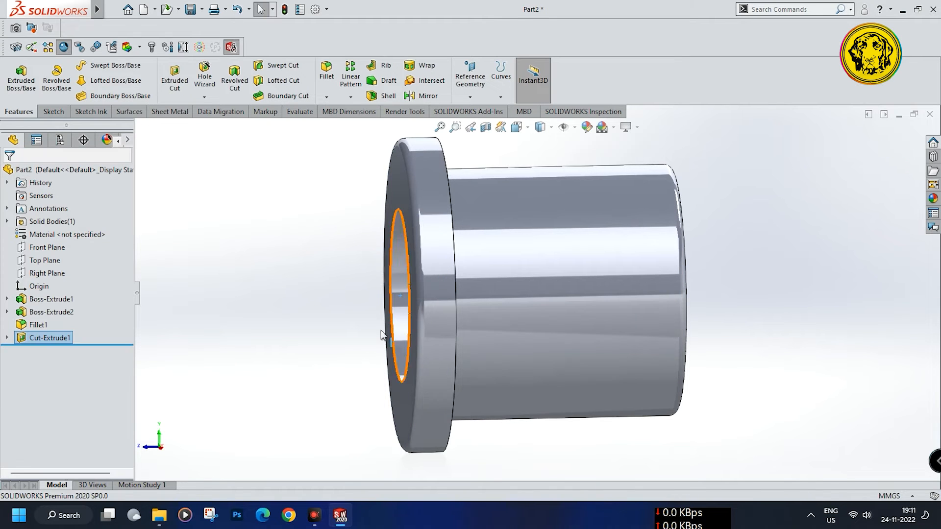
{"action": "mouse_move", "coordinate": [318, 301]}
{"action": "middle_mouse_down"}
{"action": "mouse_move", "coordinate": [483, 336]}
{"action": "mouse_move", "coordinate": [417, 323]}
{"action": "middle_mouse_up"}
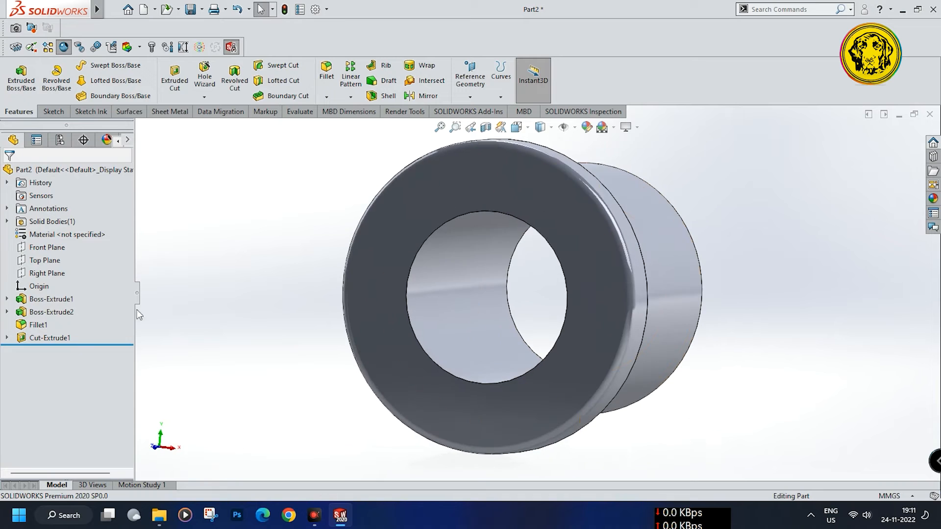
Start a sketch on the Top Plane and draw a circle about 4.2 mm in diameter, about 5.3 mm from the origin towards the flange.
{"action": "left_click", "coordinate": [32, 265]}
{"action": "left_click", "coordinate": [47, 248]}
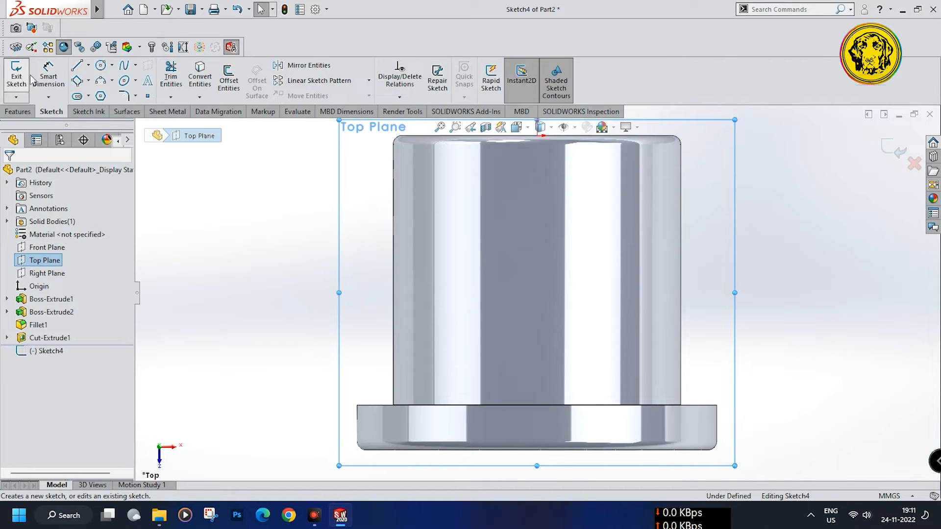
{"action": "left_click", "coordinate": [100, 66]}
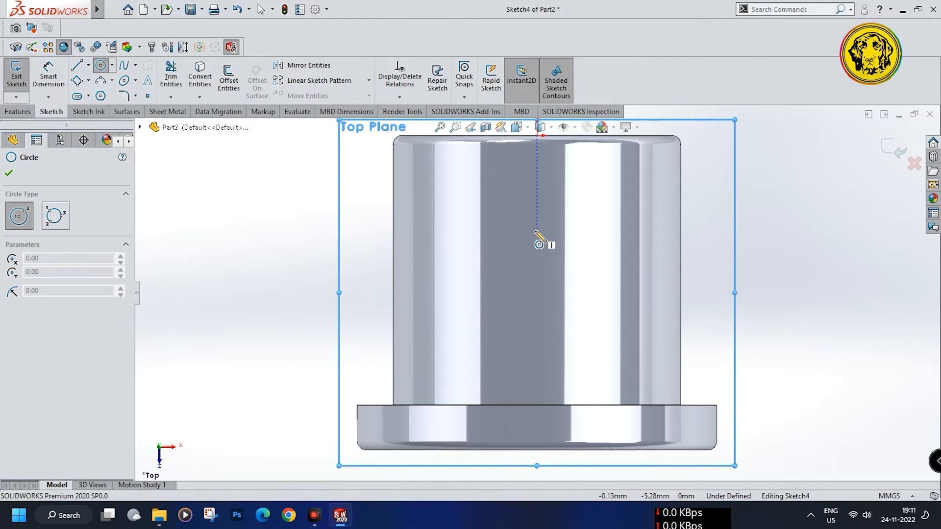
{"action": "left_click", "coordinate": [537, 230]}
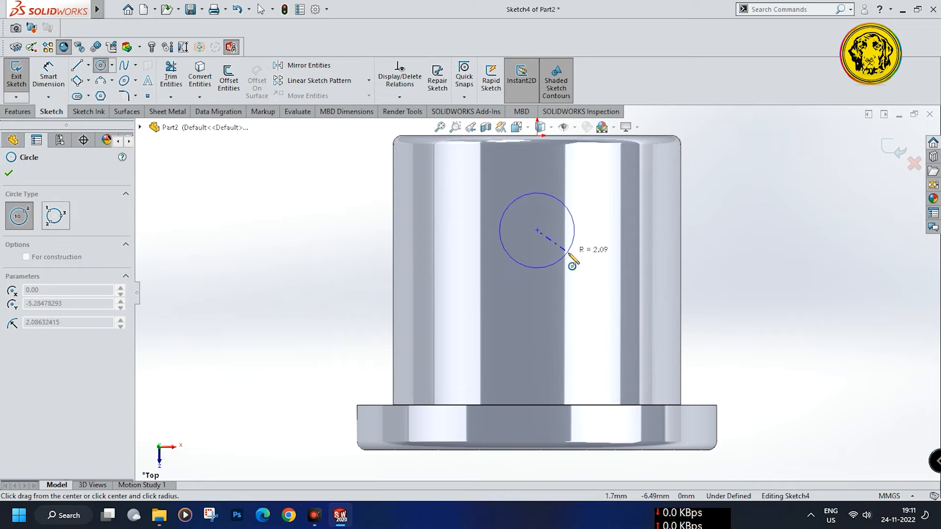
{"action": "left_click", "coordinate": [559, 259]}
Dimension the circle on the Top Plane with a diameter of 3 mm.
{"action": "left_click", "coordinate": [49, 76]}
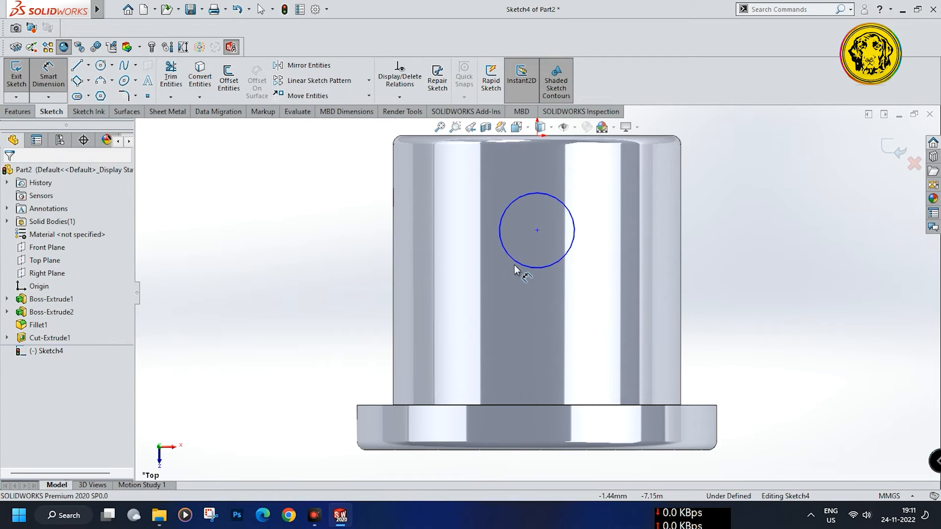
{"action": "left_click", "coordinate": [519, 261]}
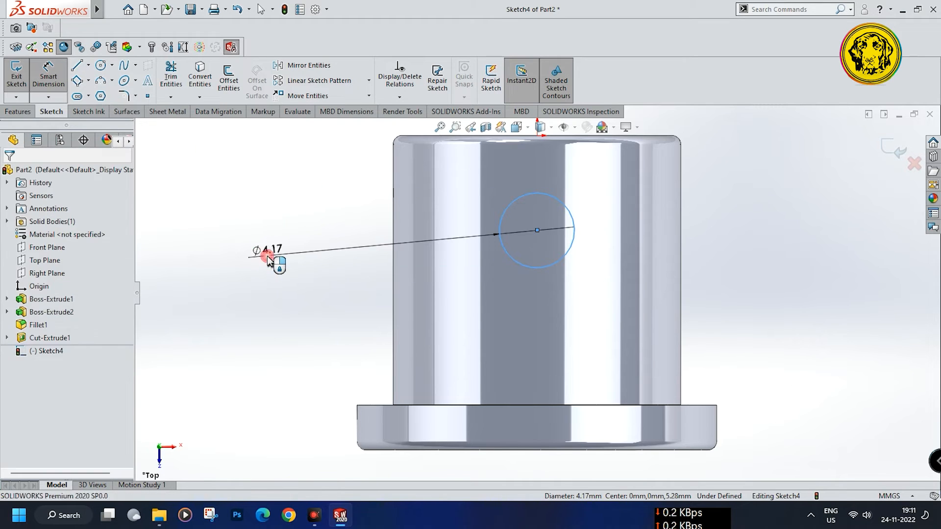
{"action": "left_click", "coordinate": [273, 261]}
{"action": "type", "text": "3"}
{"action": "key", "text": "Return"}
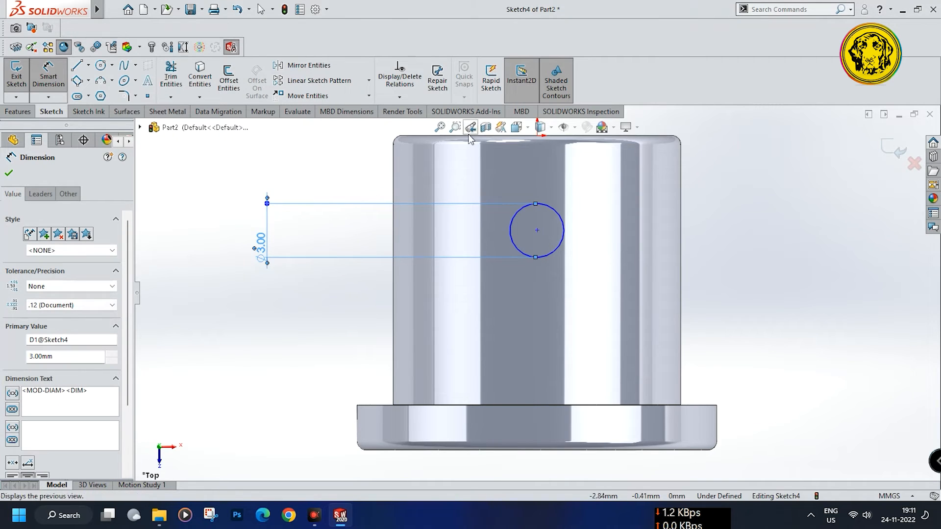
Dimension the distance from the origin to the centre of the 3 mm circle as 9 mm.
{"action": "key", "text": "f"}
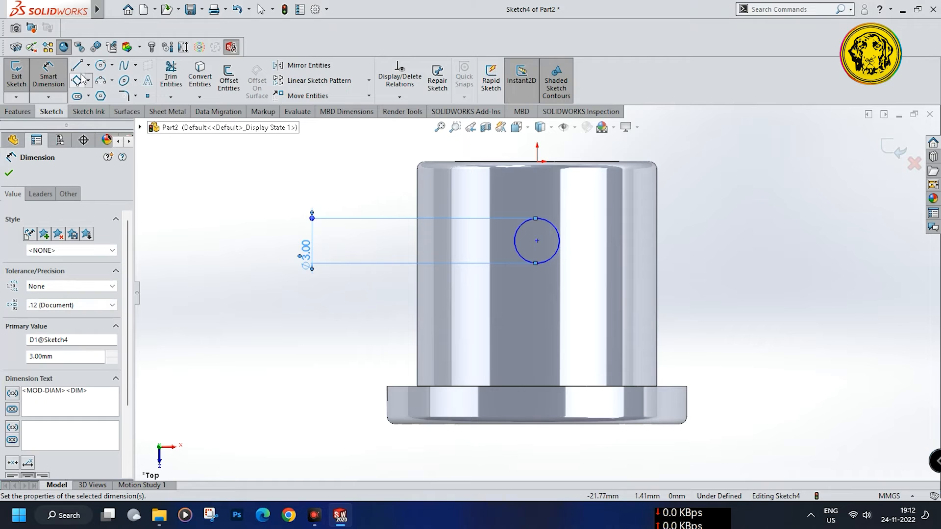
{"action": "left_click", "coordinate": [538, 242]}
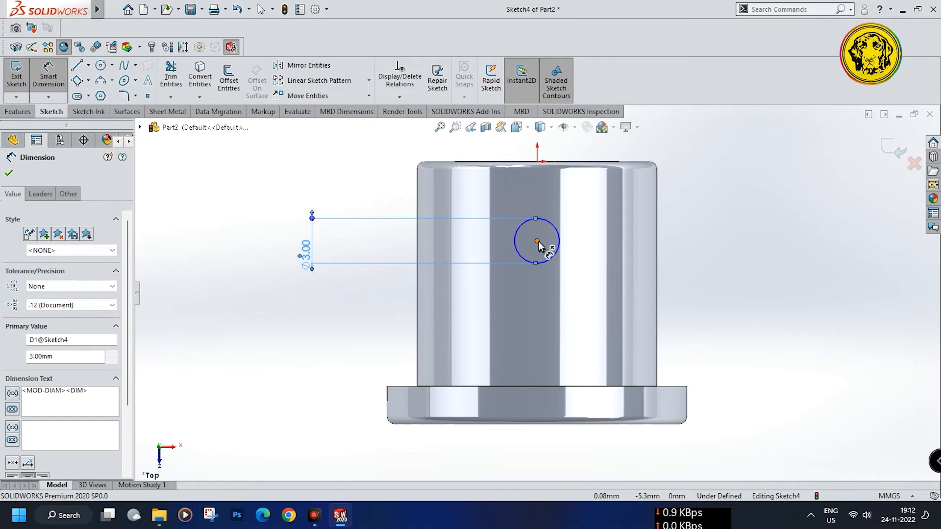
{"action": "left_click", "coordinate": [539, 164]}
{"action": "left_click", "coordinate": [201, 163]}
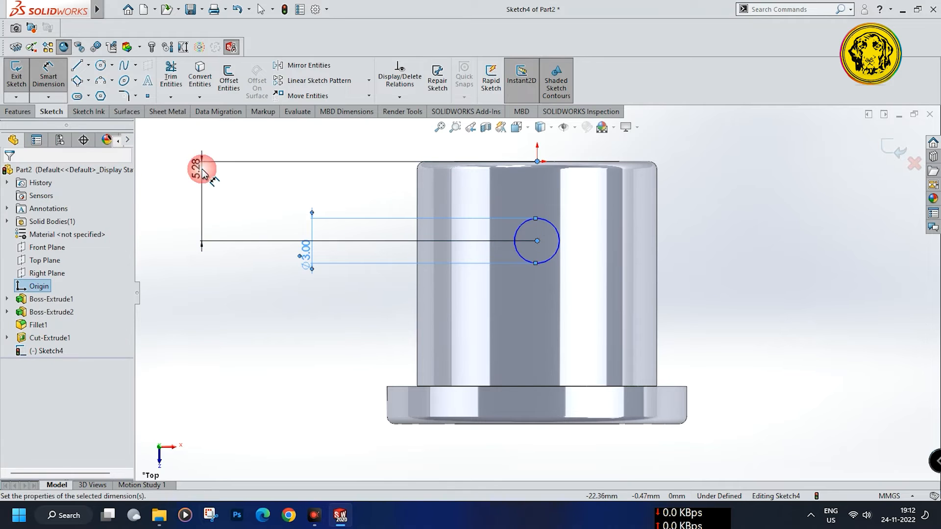
{"action": "type", "text": "9"}
{"action": "key", "text": "Return"}
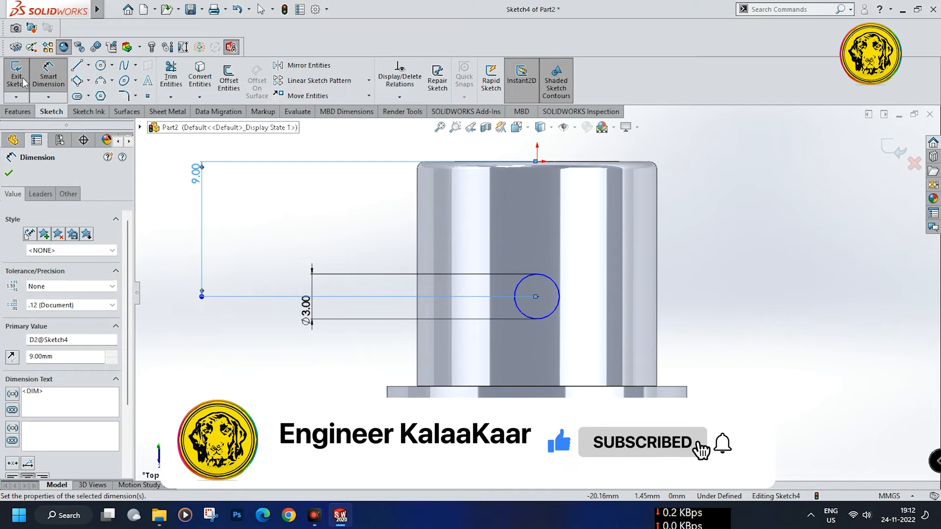
{"action": "left_click", "coordinate": [49, 78]}
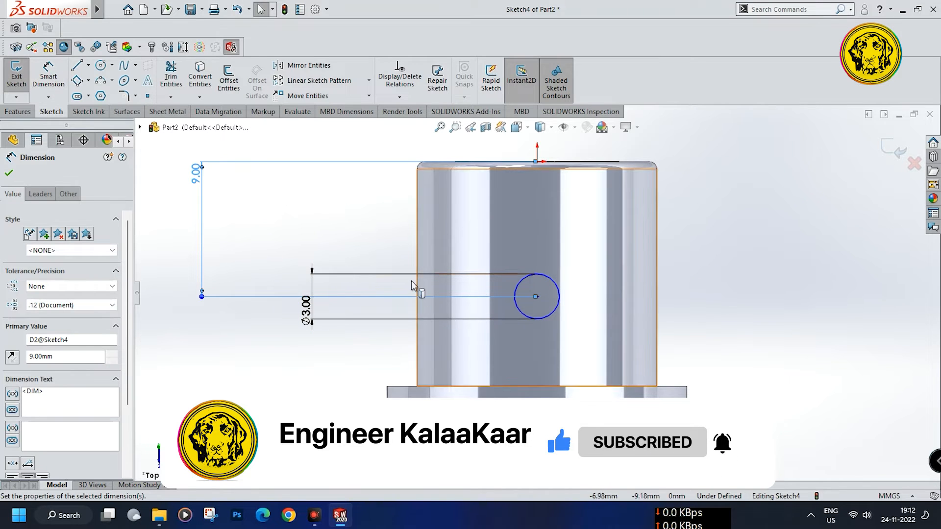
{"action": "left_click", "coordinate": [371, 358]}
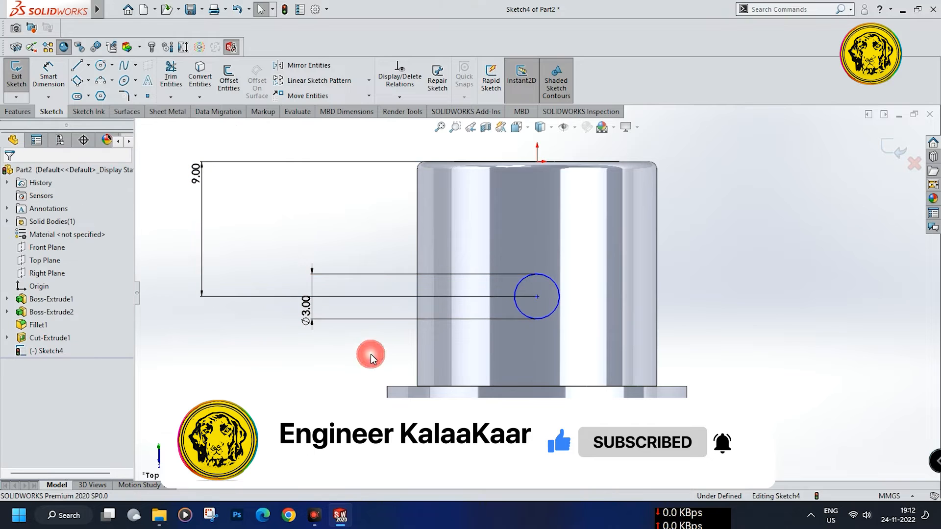
Add a Vertical relation between the centre of the 3 mm circle and the origin.
{"action": "left_click", "coordinate": [537, 297]}
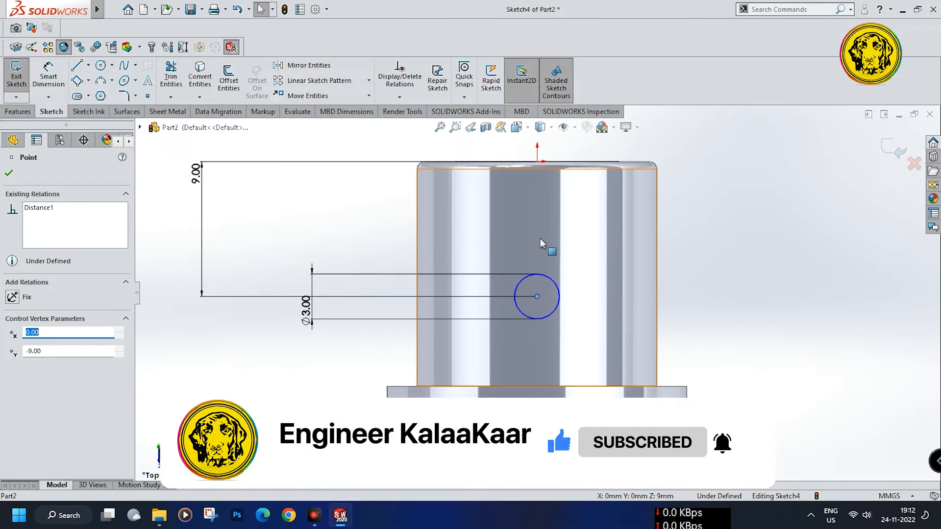
{"action": "left_click", "coordinate": [537, 161], "text": "ctrl"}
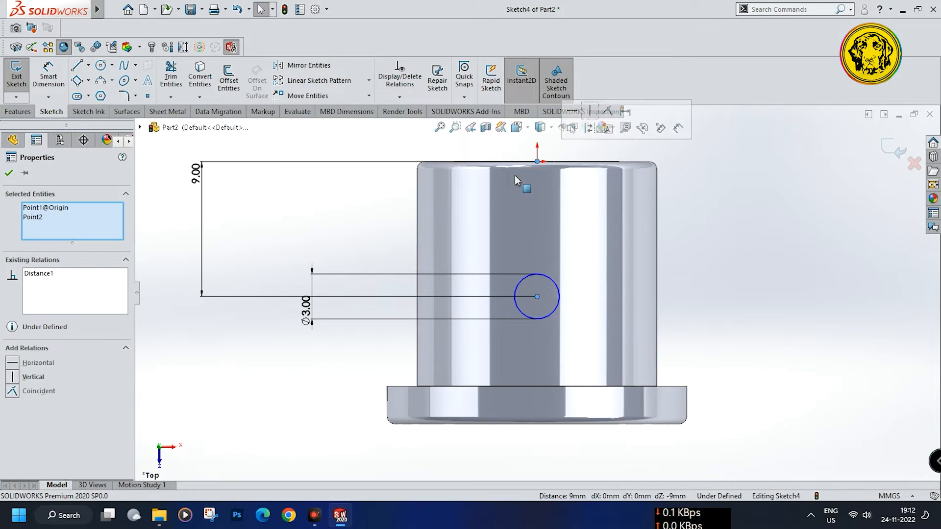
{"action": "left_click", "coordinate": [20, 379]}
{"action": "left_click", "coordinate": [8, 173]}
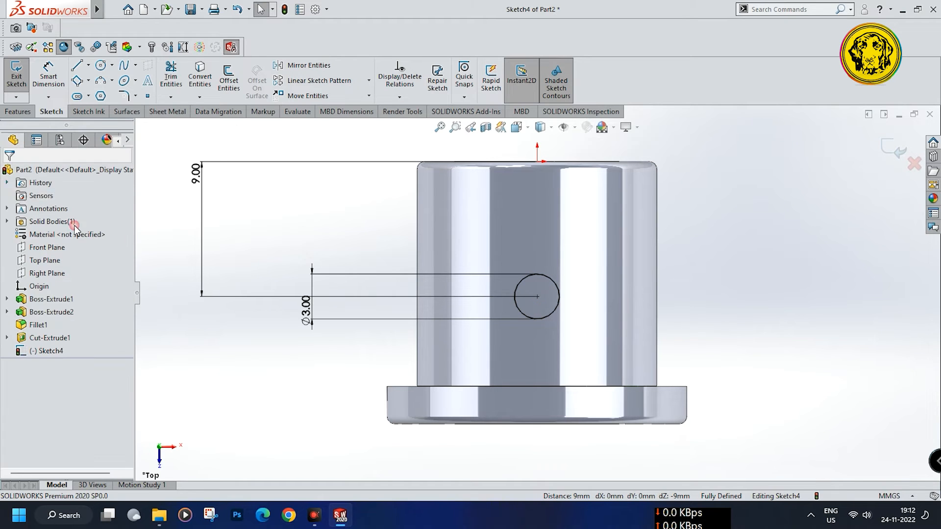
{"action": "left_click", "coordinate": [327, 372]}
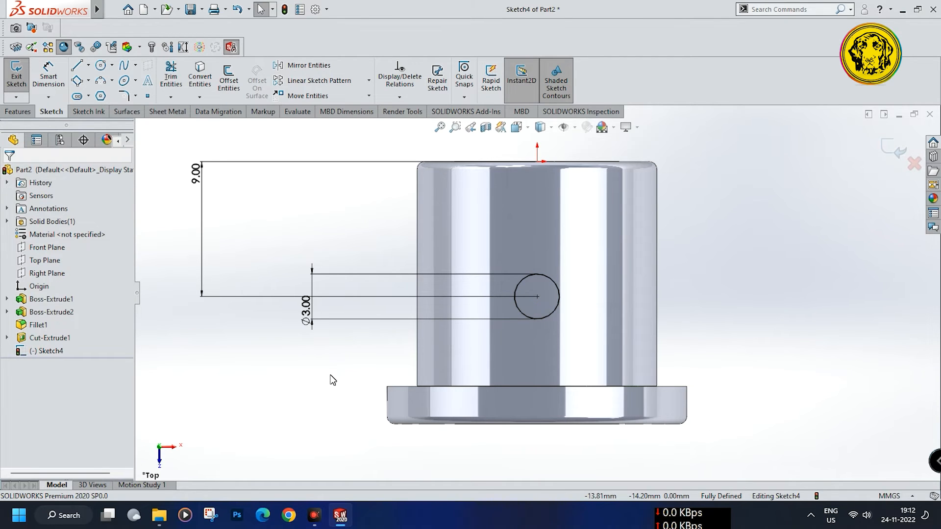
Extrude-cut the 3 mm circle Through All in the reversed, upward direction to make a radial hole in one side of the bush wall.
{"action": "left_click", "coordinate": [14, 112]}
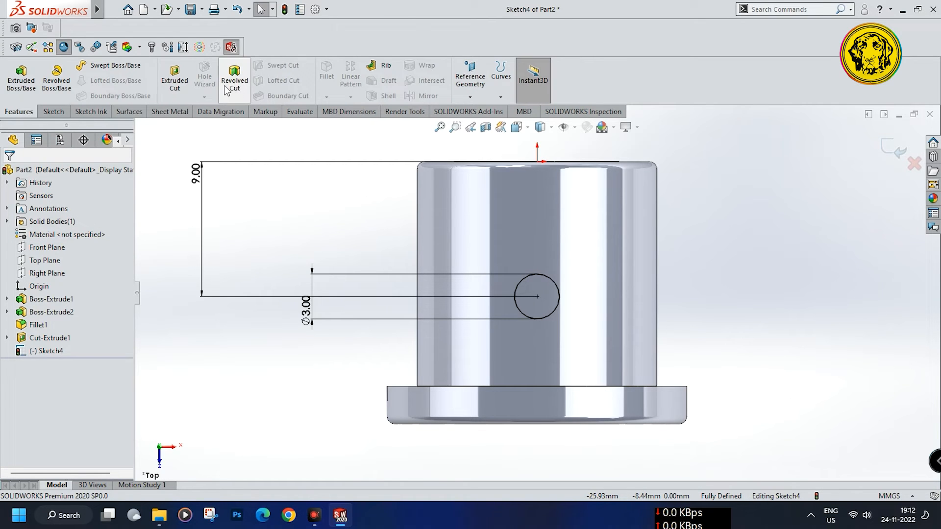
{"action": "left_click", "coordinate": [174, 78]}
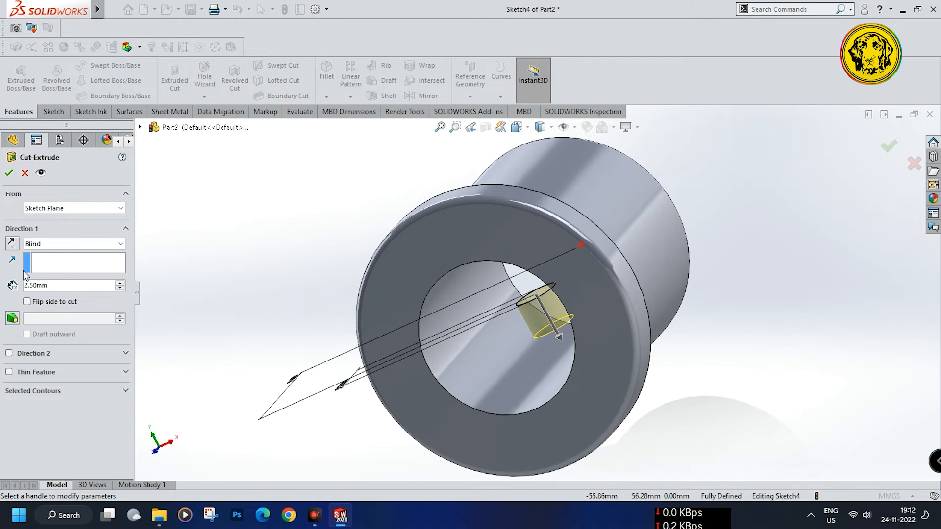
{"action": "left_click", "coordinate": [34, 245]}
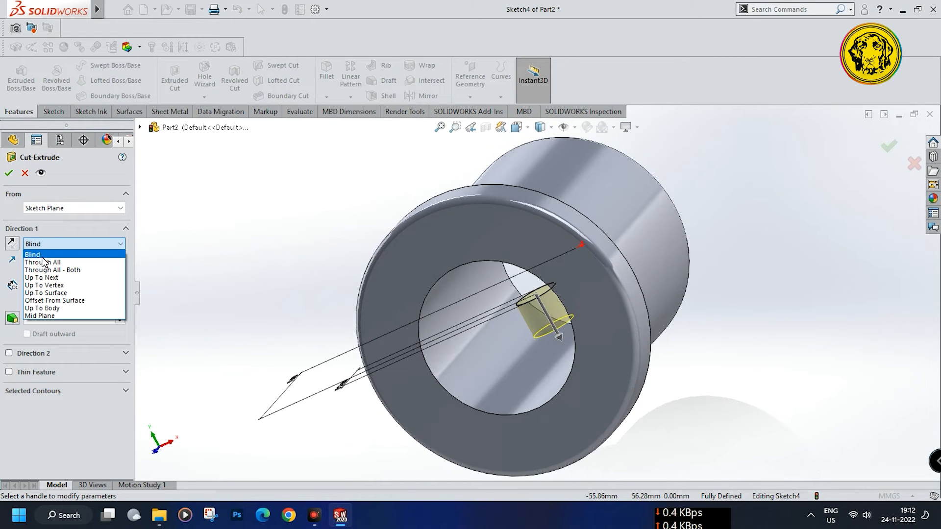
{"action": "left_click", "coordinate": [44, 262]}
{"action": "left_click", "coordinate": [12, 244]}
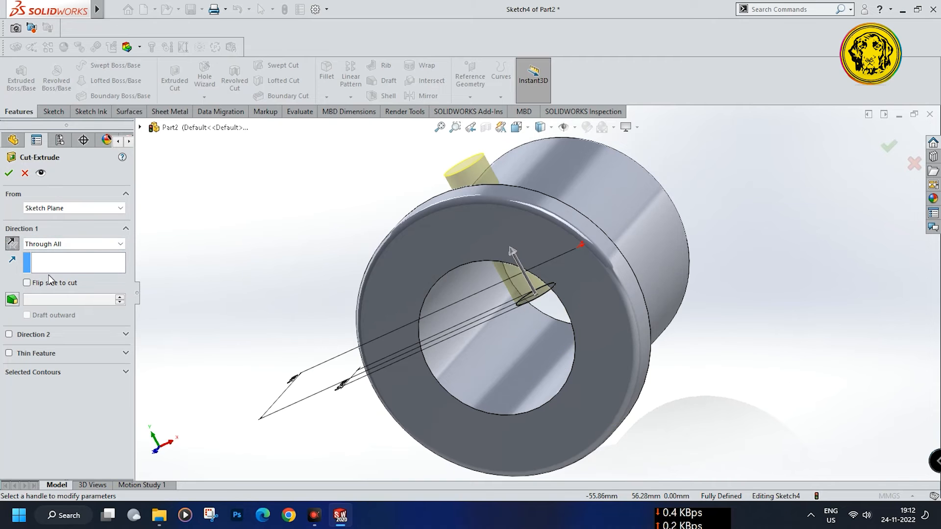
{"action": "left_click", "coordinate": [10, 173]}
{"action": "key", "text": "f"}
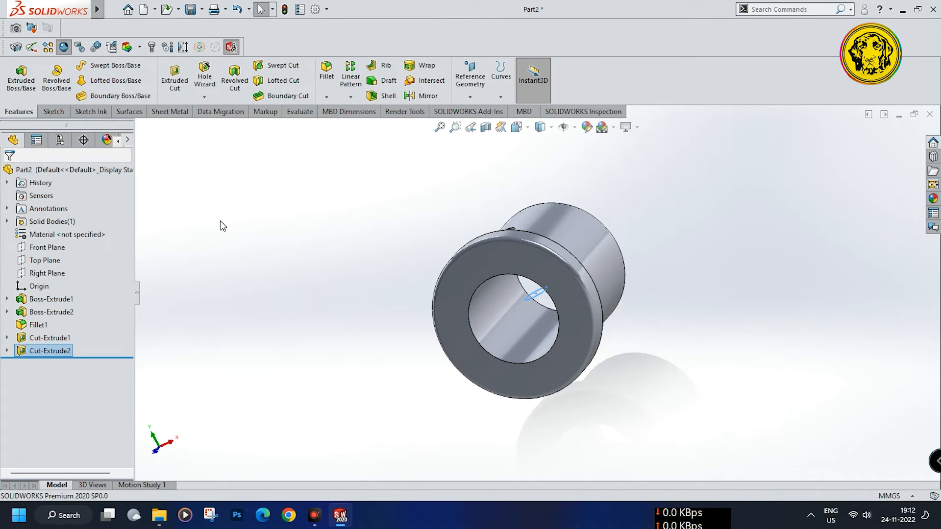
Apply a brass appearance from the Metal appearances to the whole part.
{"action": "middle_click_drag", "start_coordinate": [237, 235], "coordinate": [933, 199]}
{"action": "left_click", "coordinate": [933, 199]}
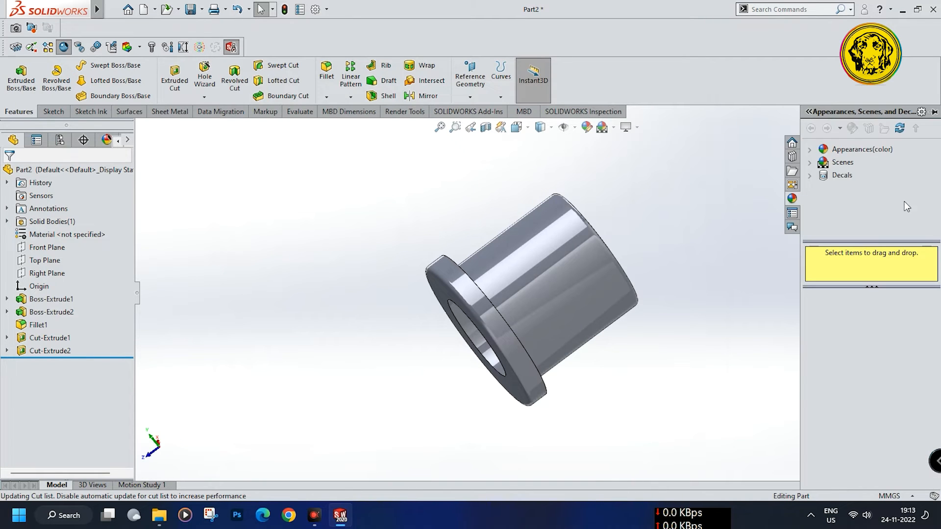
{"action": "left_click", "coordinate": [810, 150]}
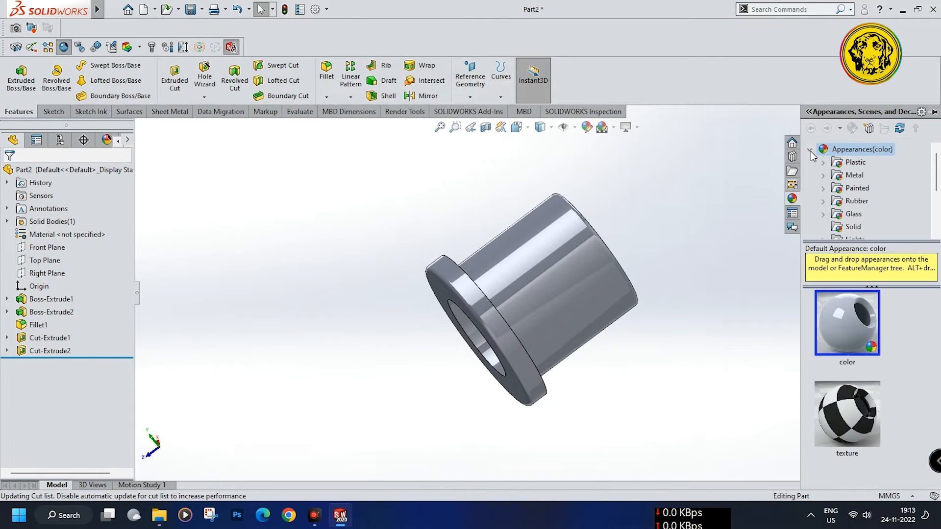
{"action": "left_click", "coordinate": [853, 176]}
{"action": "left_click", "coordinate": [824, 176]}
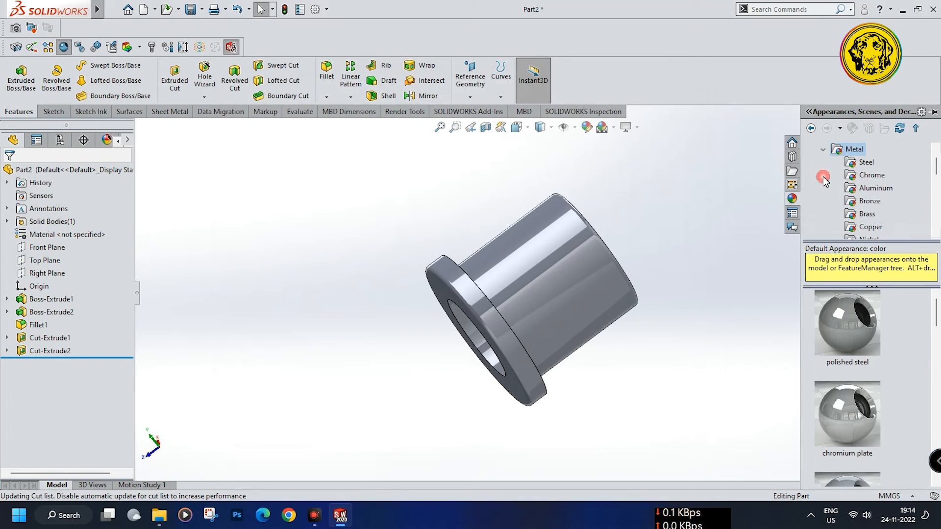
{"action": "left_click", "coordinate": [867, 216]}
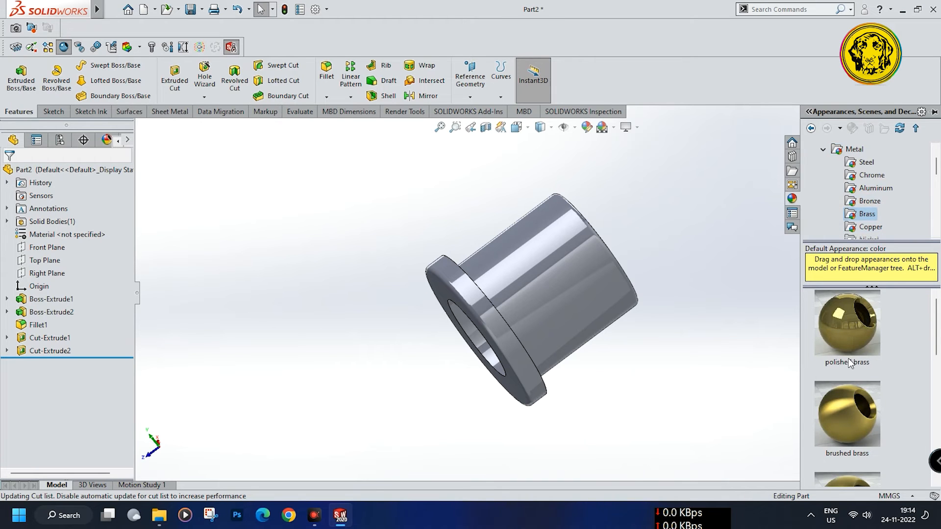
{"action": "scroll", "coordinate": [849, 355], "scroll_direction": "down", "scroll_amount": 2}
{"action": "left_click_drag", "start_coordinate": [852, 376], "coordinate": [587, 298]}
{"action": "left_click", "coordinate": [601, 294]}
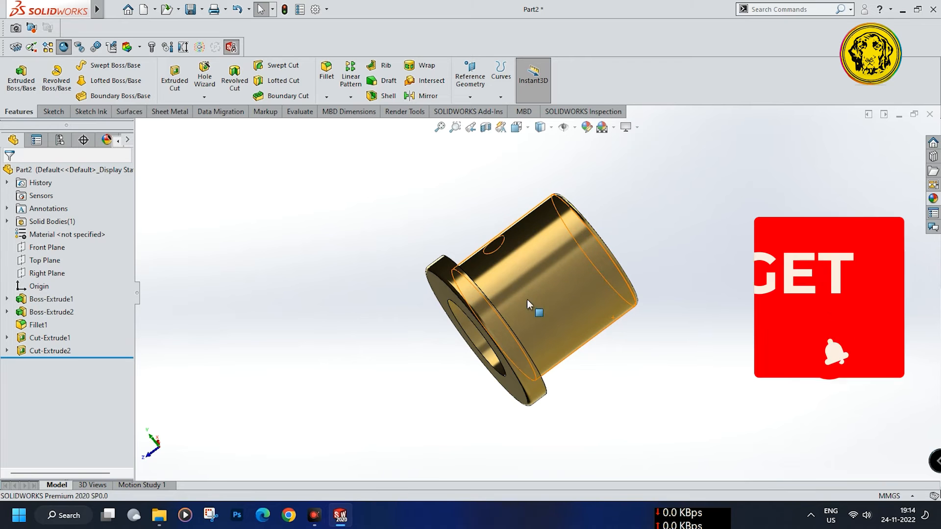
Examine the brass-finished bush, its flange, bore and radial hole from several sides.
{"action": "middle_click_drag", "start_coordinate": [379, 283], "coordinate": [852, 326]}
{"action": "middle_click_drag", "start_coordinate": [801, 261], "coordinate": [562, 368]}
{"action": "scroll", "coordinate": [558, 362], "scroll_direction": "up", "scroll_amount": 5}
{"action": "scroll", "coordinate": [613, 292], "scroll_direction": "down", "scroll_amount": 2}
{"action": "middle_click_drag", "start_coordinate": [613, 292], "coordinate": [507, 391]}
{"action": "scroll", "coordinate": [507, 391], "scroll_direction": "up", "scroll_amount": 3}
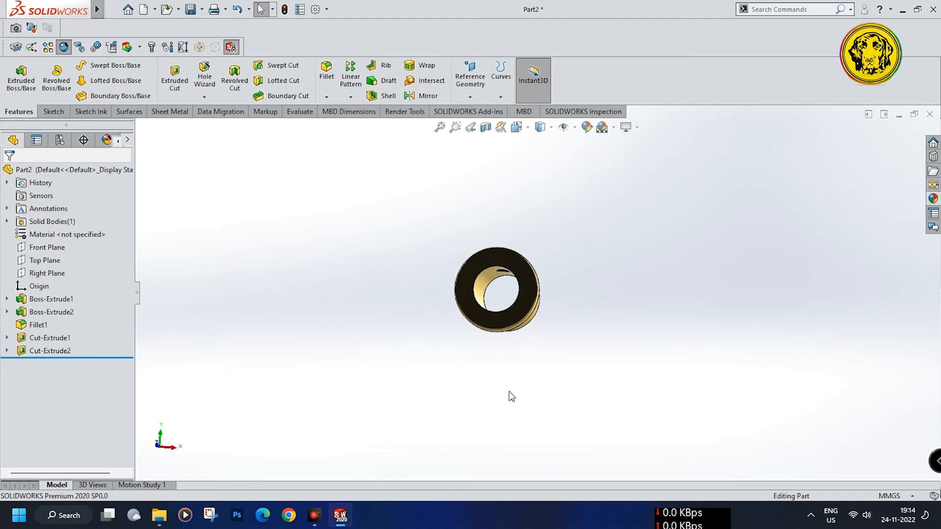
{"action": "middle_click_drag", "start_coordinate": [475, 290], "coordinate": [542, 268]}
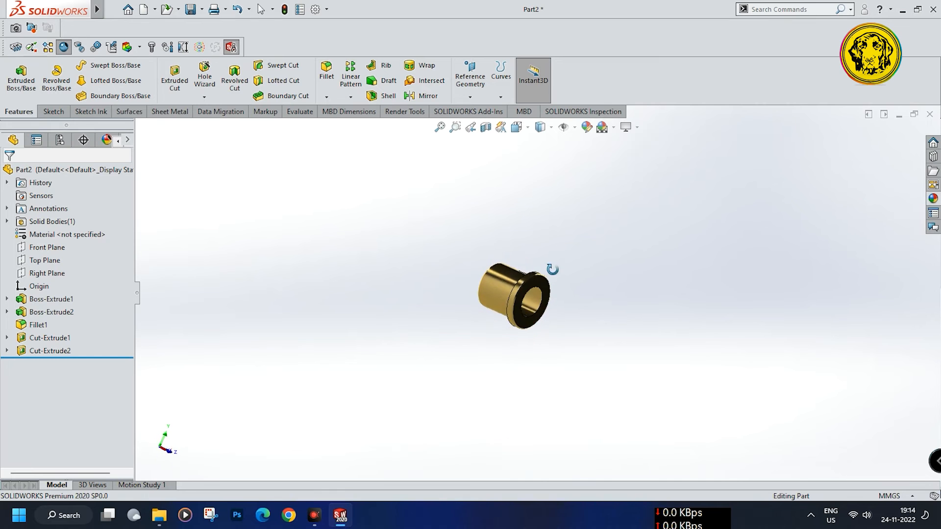
Turn on Ambient Occlusion and Perspective for the model view.
{"action": "left_click", "coordinate": [641, 127]}
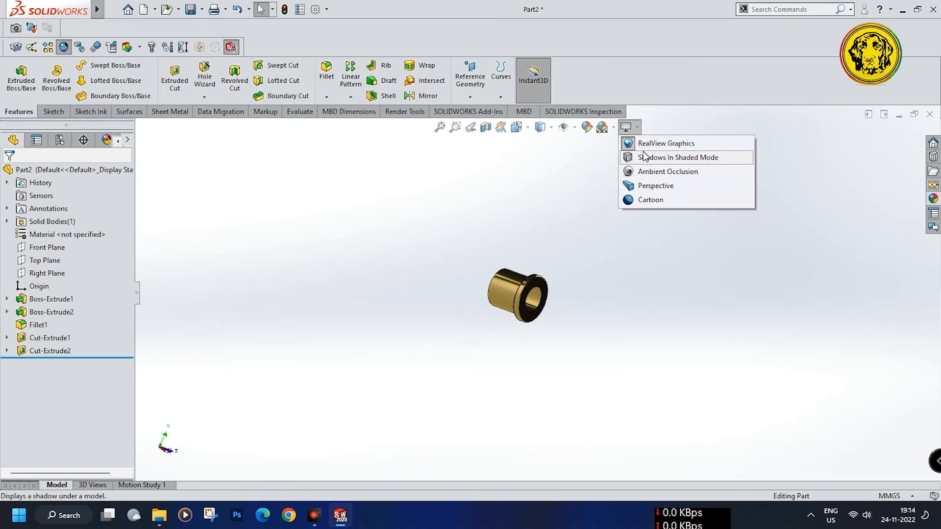
{"action": "left_click", "coordinate": [648, 173]}
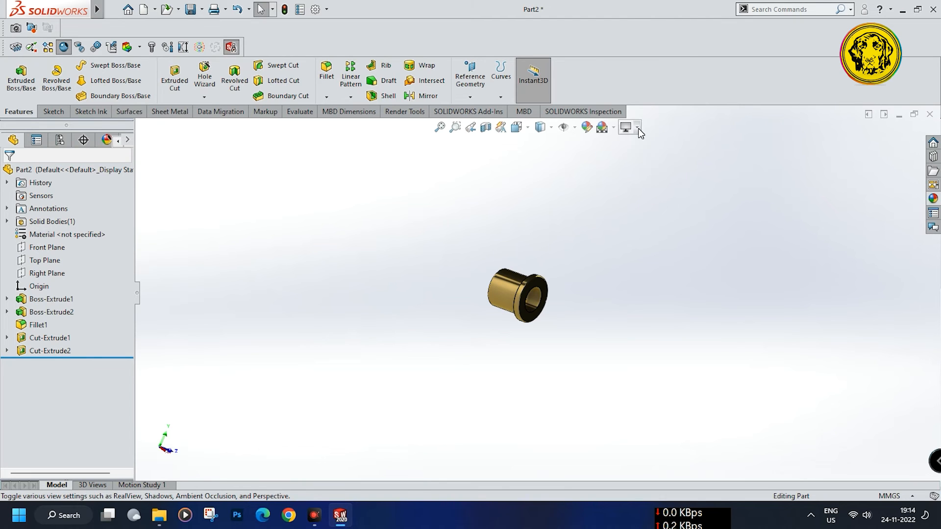
{"action": "left_click", "coordinate": [638, 128]}
{"action": "left_click", "coordinate": [646, 186]}
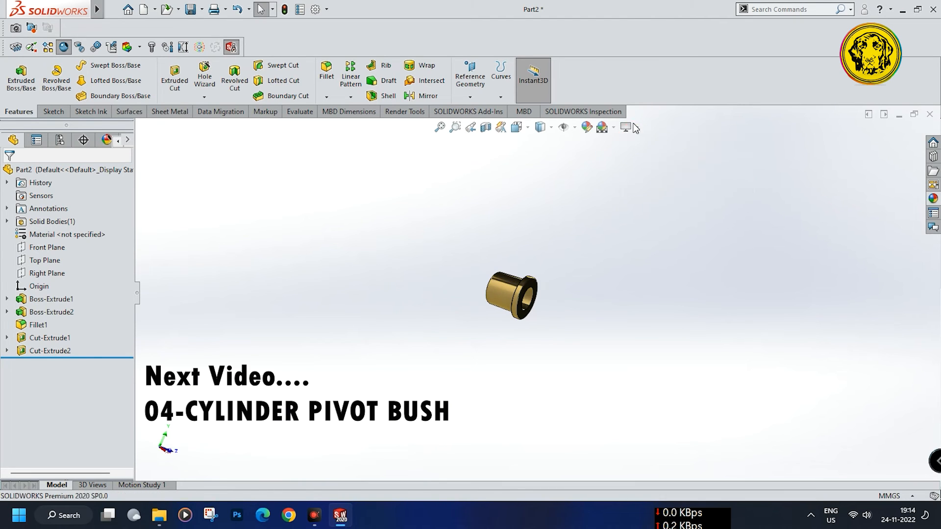
Adjust a display setting of the model view and inspect the bush in the right and isometric views.
{"action": "left_click", "coordinate": [637, 128]}
{"action": "left_click", "coordinate": [642, 172]}
{"action": "middle_click_drag", "start_coordinate": [675, 239], "coordinate": [552, 256]}
{"action": "key", "text": "ctrl+4"}
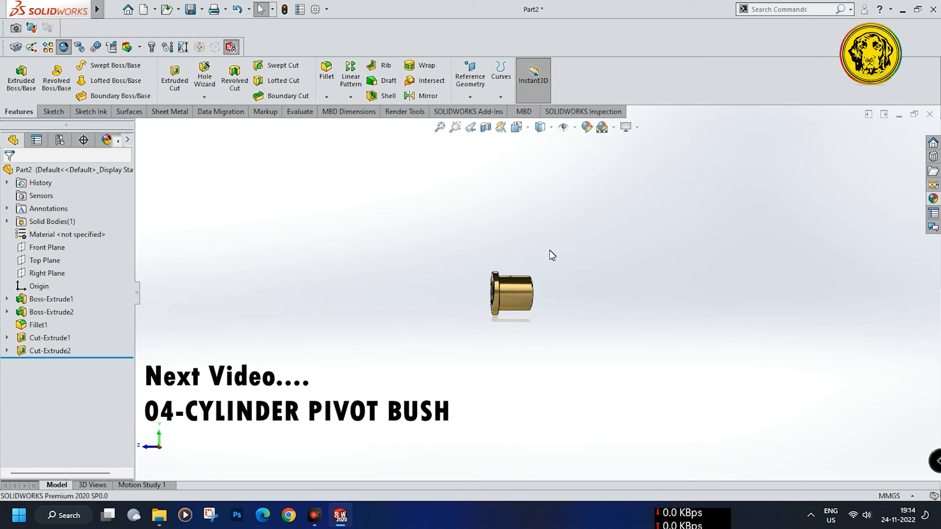
{"action": "key", "text": "ctrl+7"}
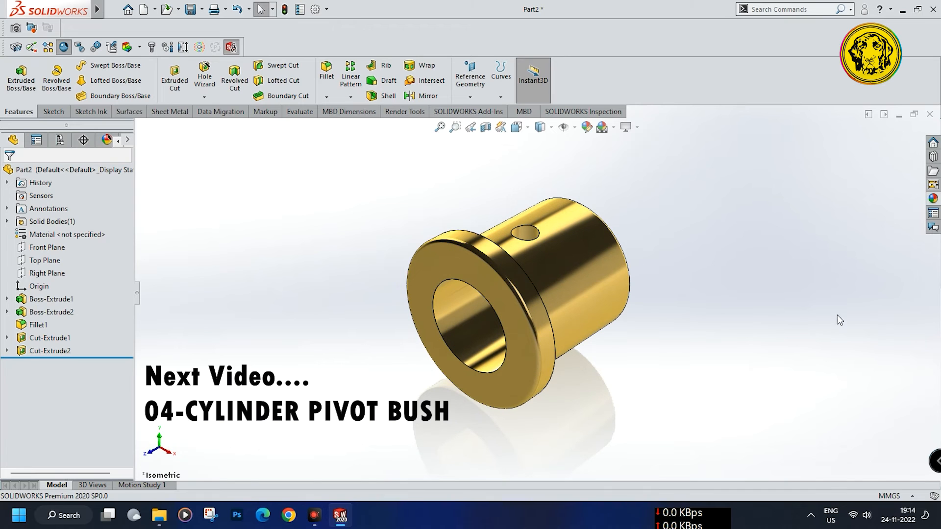
Browse the scene library and apply the Ambient Only scene from the Basic Scenes to the model view.
{"action": "left_click", "coordinate": [933, 198]}
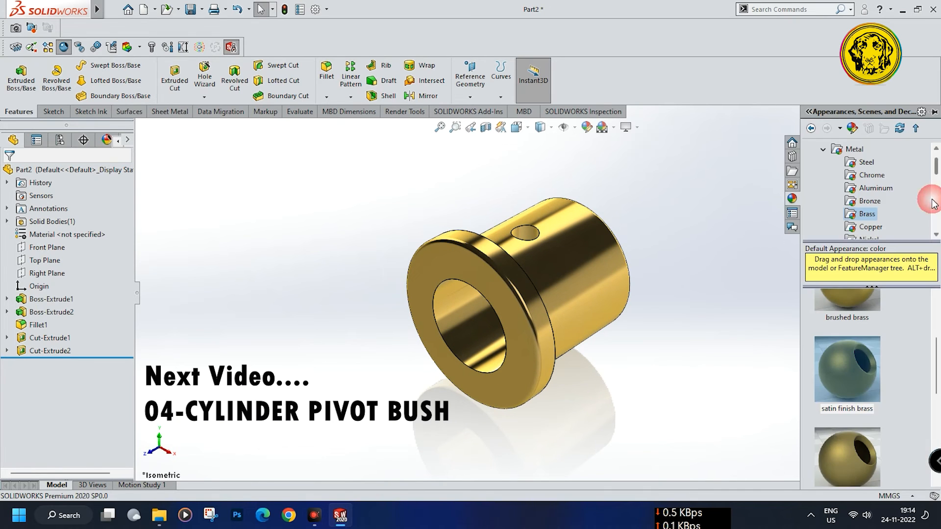
{"action": "left_click", "coordinate": [823, 149]}
{"action": "scroll", "coordinate": [831, 197], "scroll_direction": "down", "scroll_amount": 2}
{"action": "left_click", "coordinate": [809, 215]}
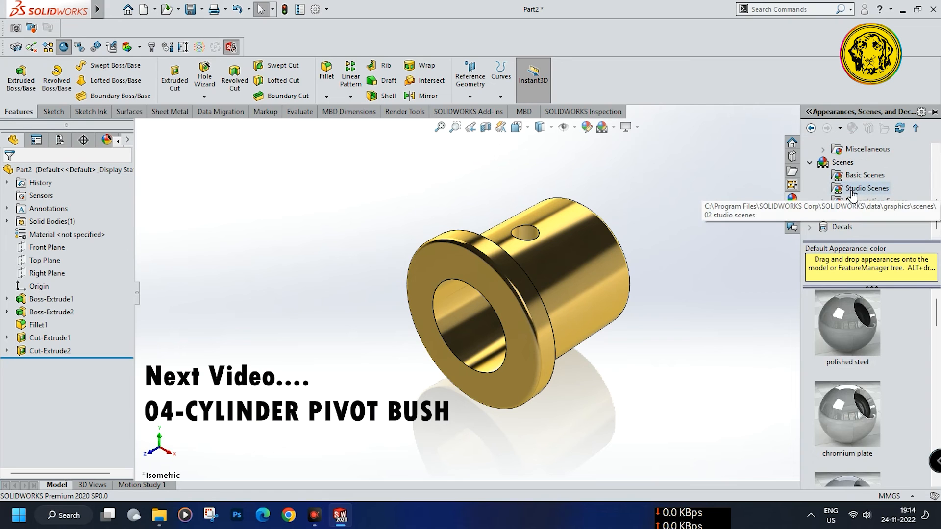
{"action": "left_click", "coordinate": [857, 215]}
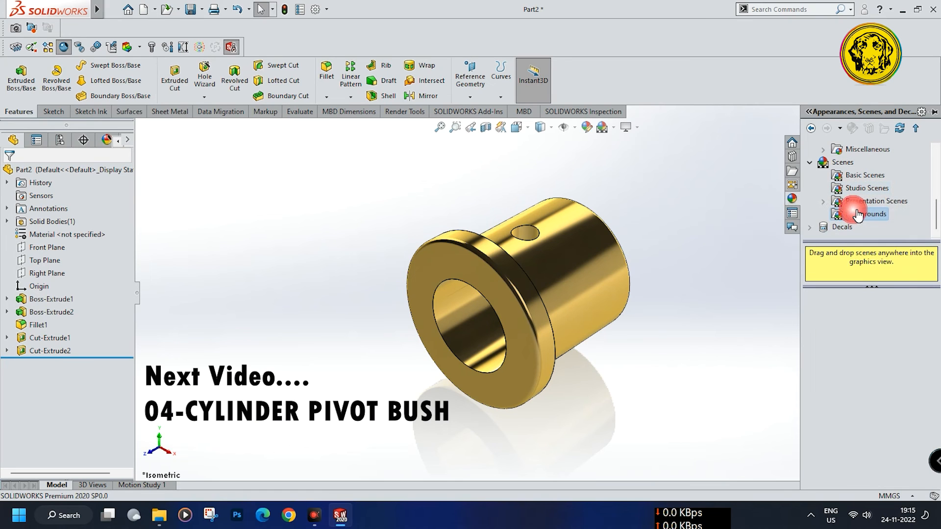
{"action": "left_click", "coordinate": [823, 201]}
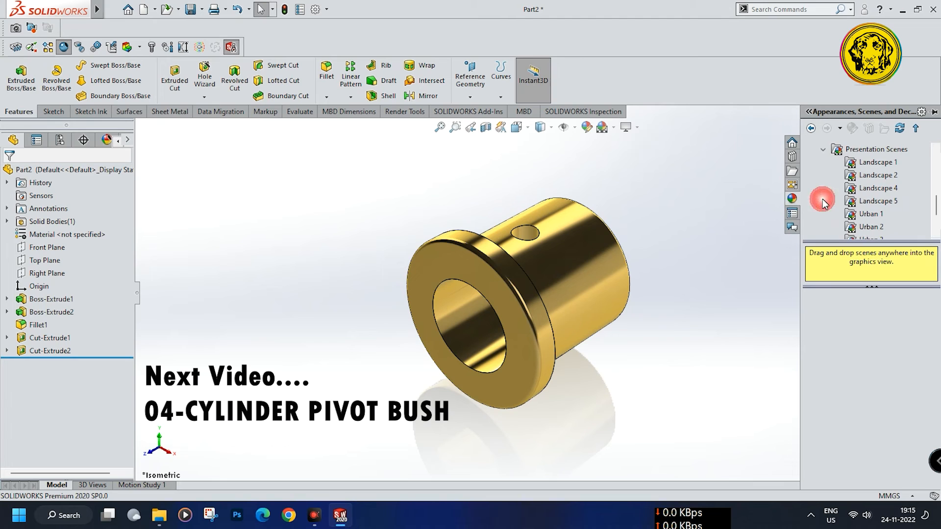
{"action": "scroll", "coordinate": [841, 197], "scroll_direction": "up", "scroll_amount": 2}
{"action": "left_click", "coordinate": [845, 204]}
{"action": "scroll", "coordinate": [858, 385], "scroll_direction": "down", "scroll_amount": 3}
{"action": "scroll", "coordinate": [858, 384], "scroll_direction": "down", "scroll_amount": 3}
{"action": "left_click_drag", "start_coordinate": [860, 438], "coordinate": [662, 362]}
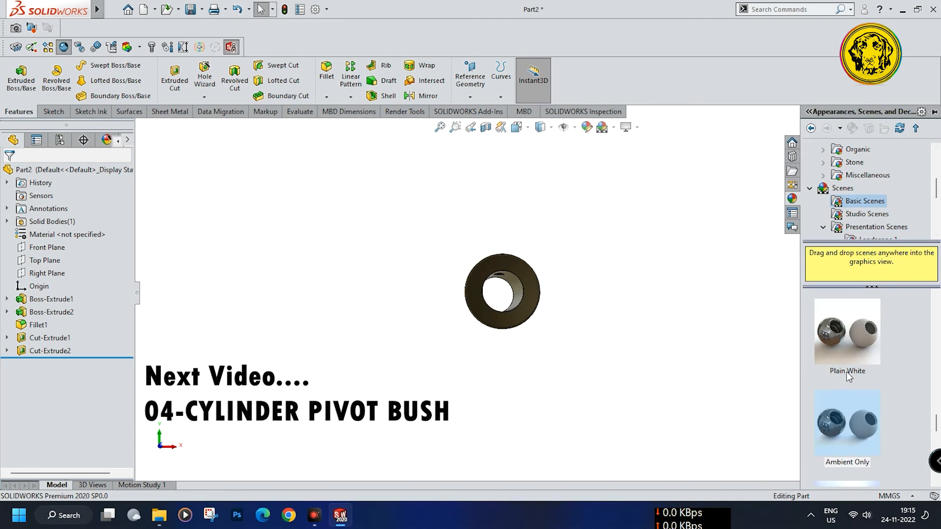
Replace the scene with Plain White from the Basic Scenes and examine the brass bush from several sides.
{"action": "mouse_move", "coordinate": [846, 369]}
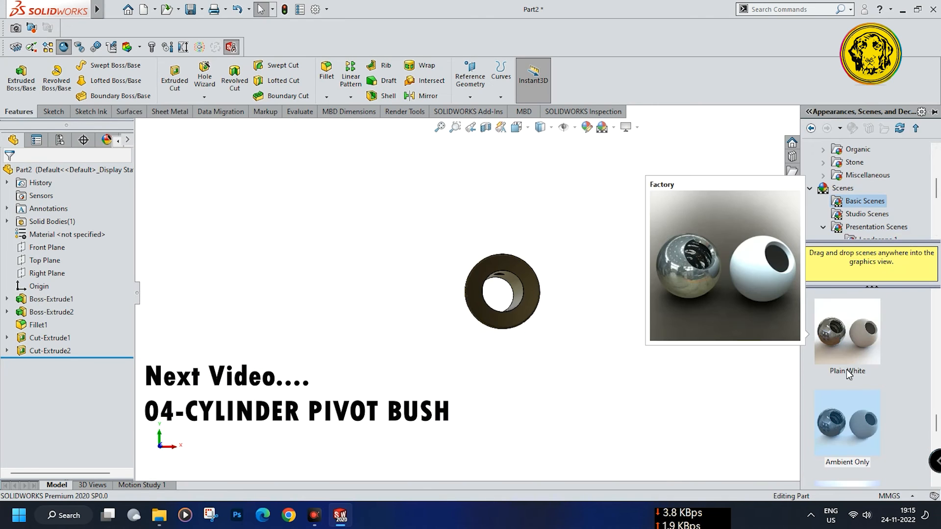
{"action": "left_click_drag", "start_coordinate": [846, 352], "coordinate": [592, 311]}
{"action": "middle_click_drag", "start_coordinate": [597, 318], "coordinate": [513, 376]}
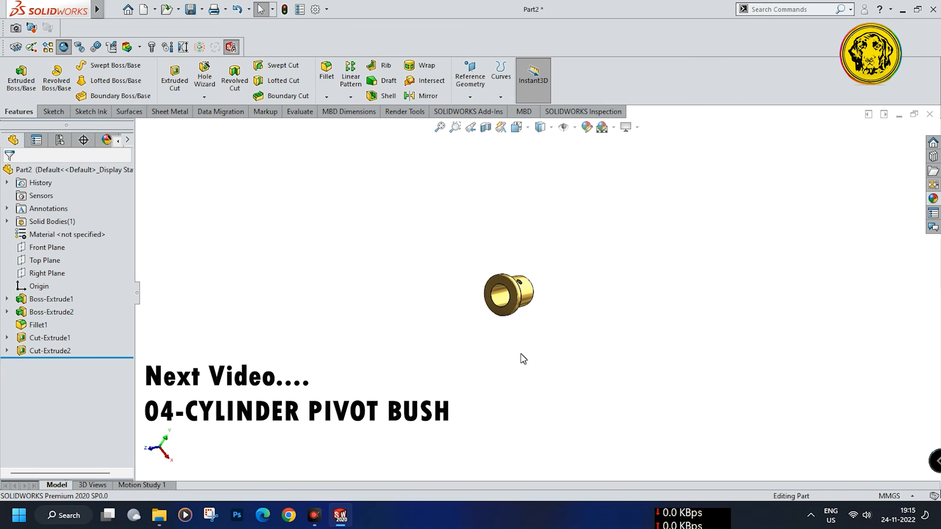
{"action": "key", "text": "ctrl+8"}
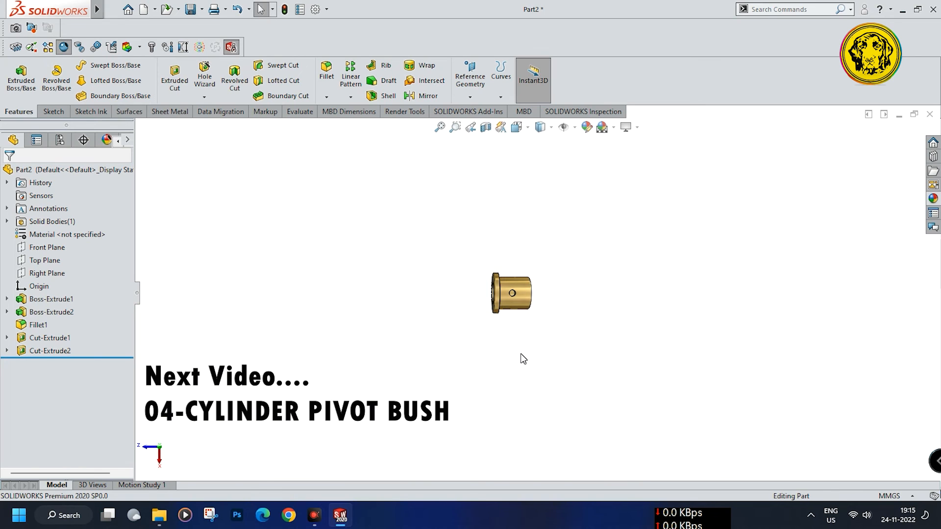
{"action": "key", "text": "ctrl+7"}
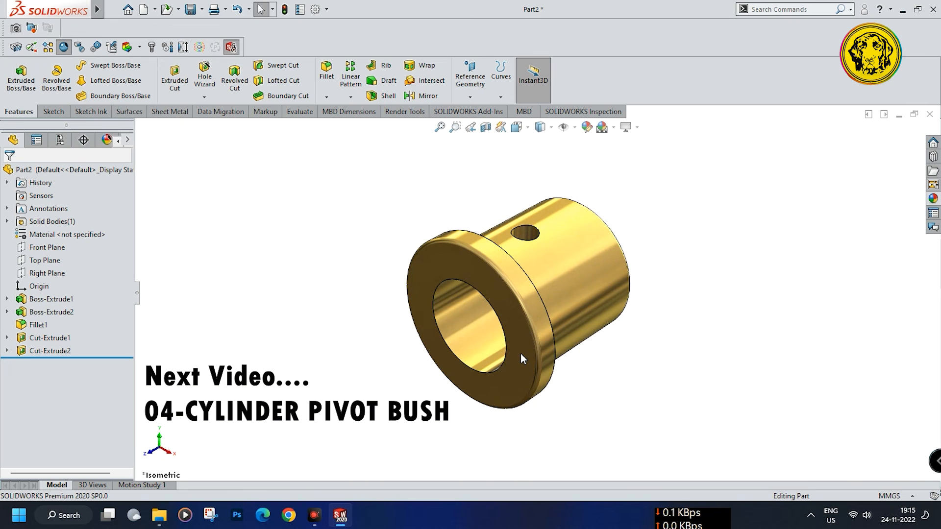
{"action": "middle_click_drag", "start_coordinate": [595, 380], "coordinate": [500, 405]}
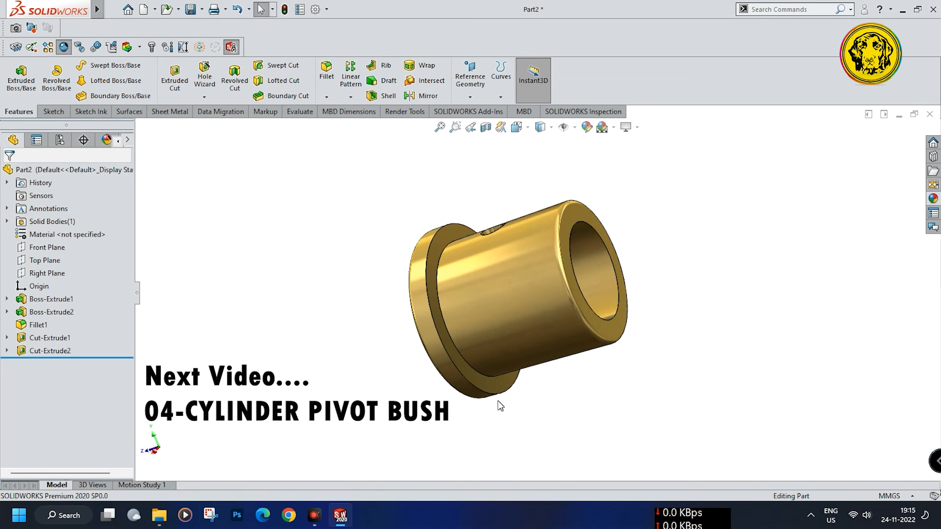